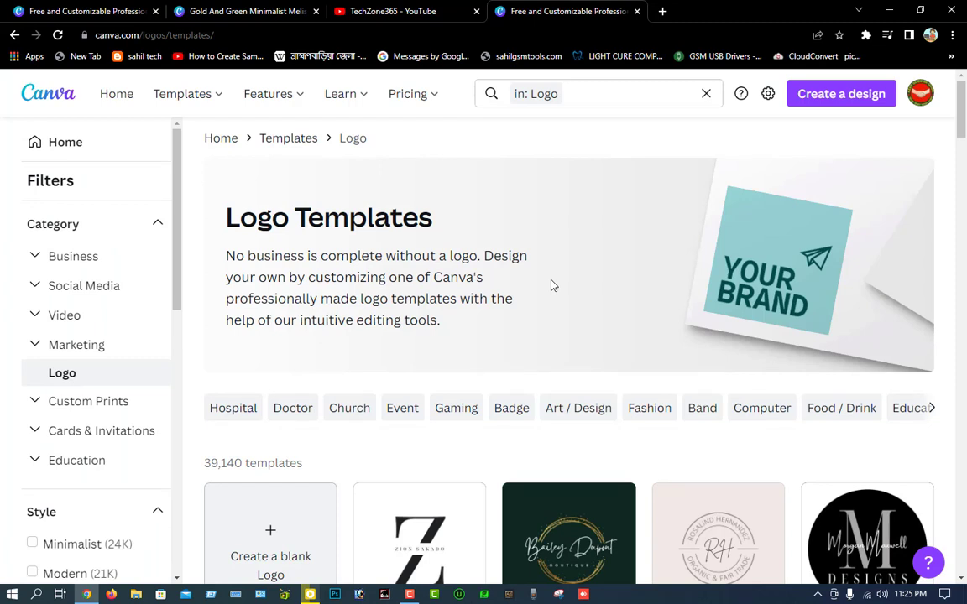
- Browse the logo templates and open the Gold And Green Minimalist Melissa Beauty Skincare template for customizing
{"action": "scroll", "coordinate": [551, 274], "scroll_direction": "down", "scroll_amount": 3}
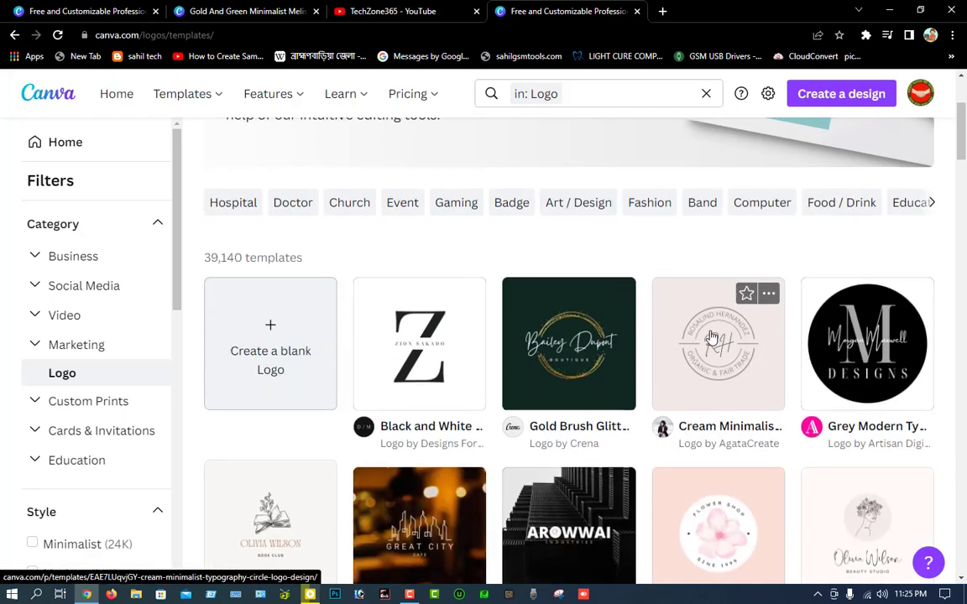
{"action": "scroll", "coordinate": [660, 351], "scroll_direction": "down", "scroll_amount": 3}
{"action": "scroll", "coordinate": [629, 340], "scroll_direction": "down", "scroll_amount": 3}
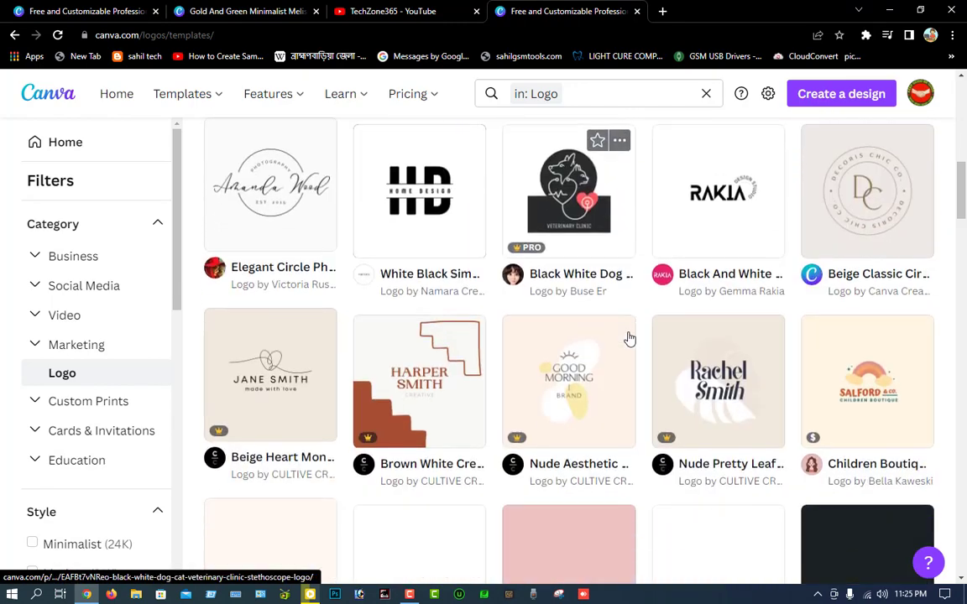
{"action": "scroll", "coordinate": [626, 336], "scroll_direction": "up", "scroll_amount": 5}
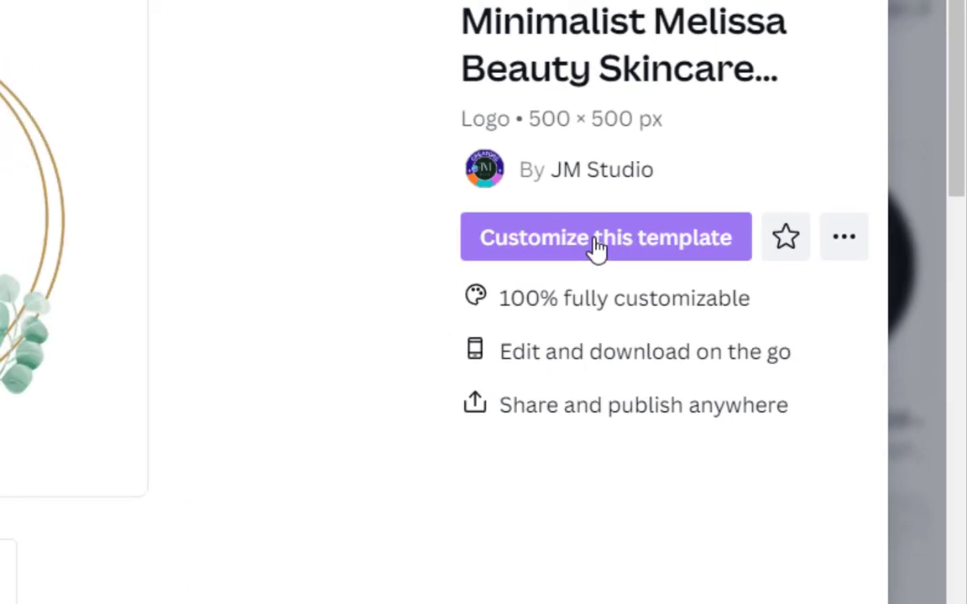
{"action": "left_click", "coordinate": [596, 246]}
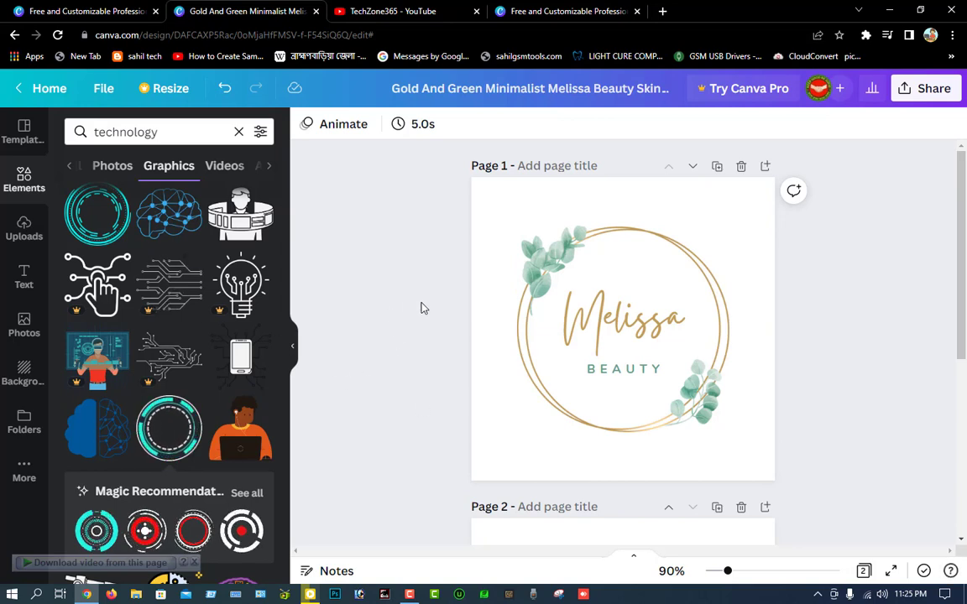
- Add the technology graphic of a person in an orange sweater with a laptop to page 1
{"action": "left_click", "coordinate": [22, 134]}
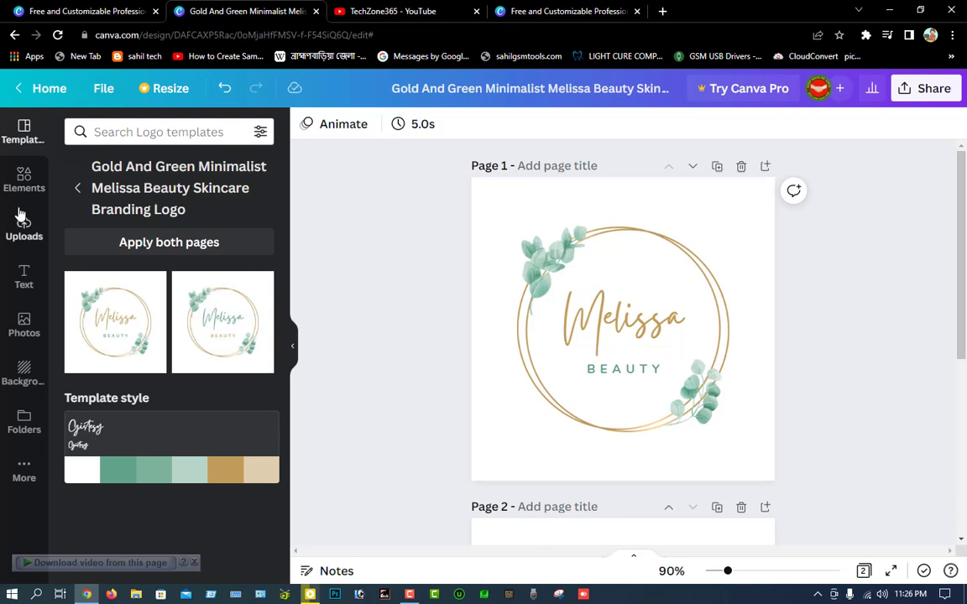
{"action": "left_click", "coordinate": [24, 178]}
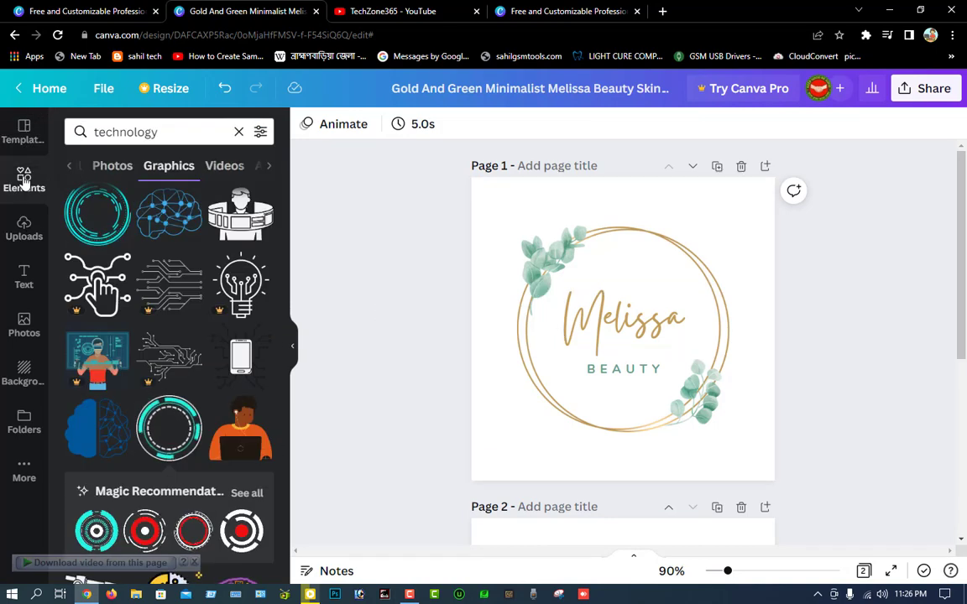
{"action": "scroll", "coordinate": [195, 263], "scroll_direction": "up", "scroll_amount": 4}
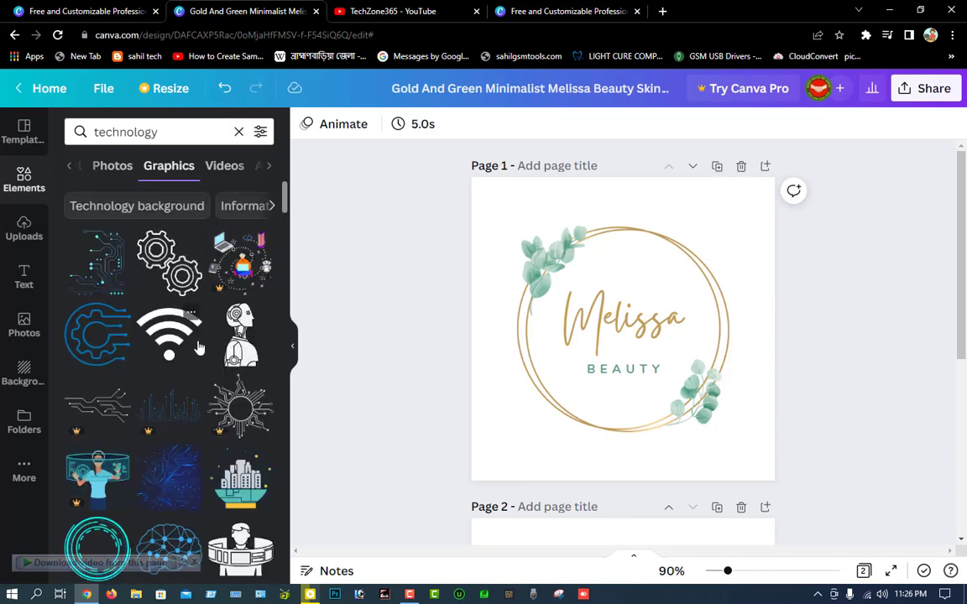
{"action": "scroll", "coordinate": [199, 348], "scroll_direction": "down", "scroll_amount": 2}
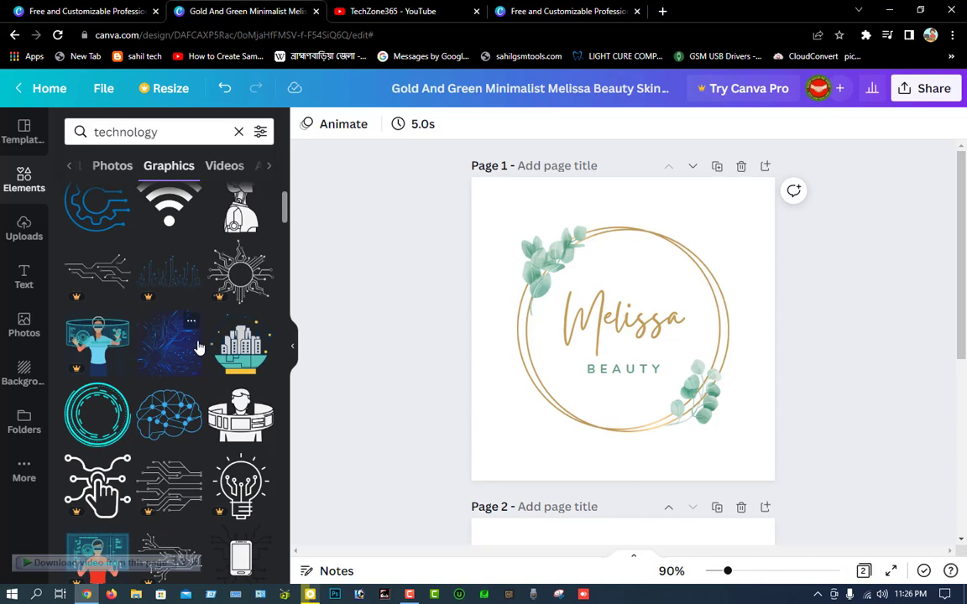
{"action": "scroll", "coordinate": [199, 346], "scroll_direction": "down", "scroll_amount": 2}
{"action": "scroll", "coordinate": [195, 336], "scroll_direction": "down", "scroll_amount": 1}
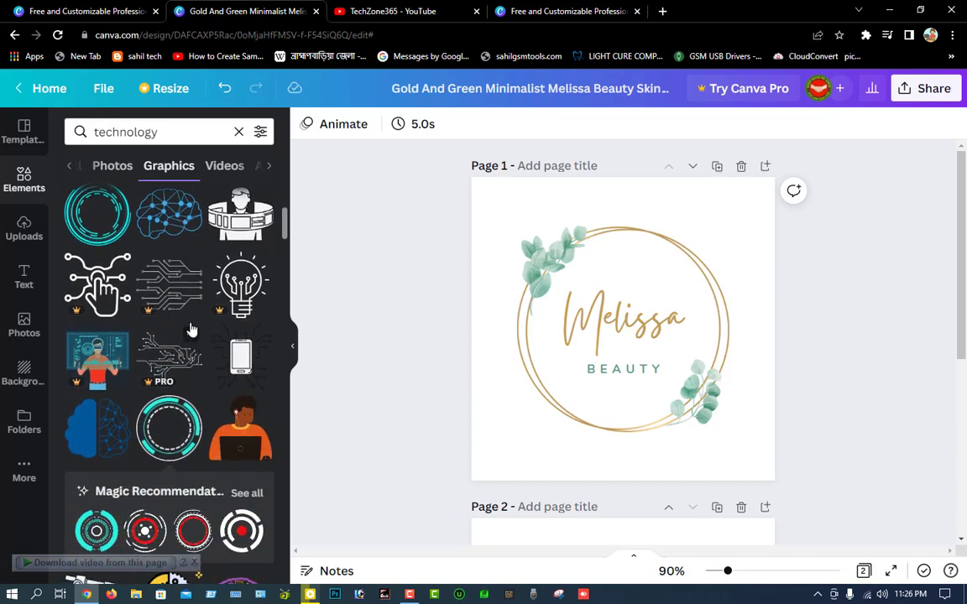
{"action": "left_click", "coordinate": [243, 435]}
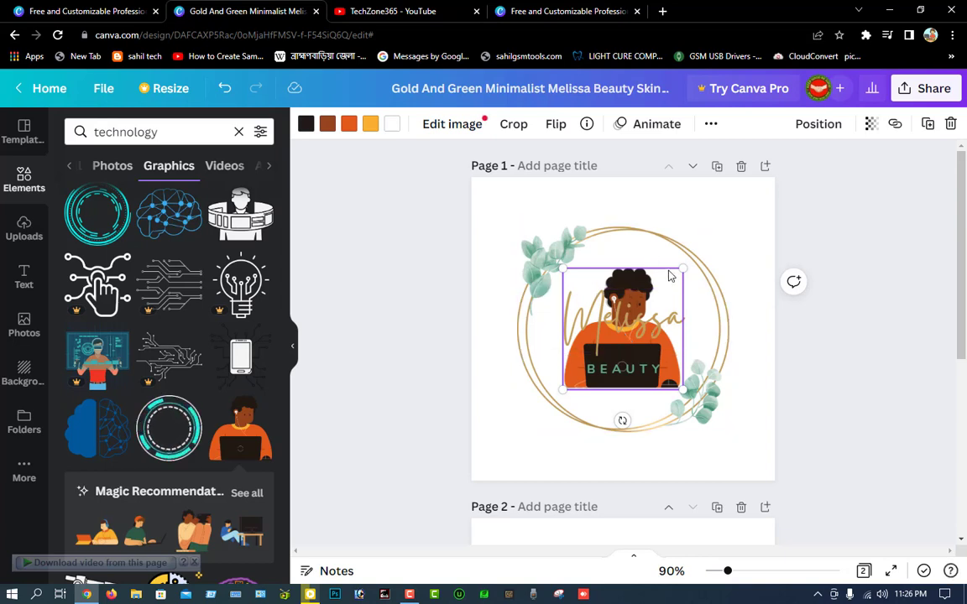
{"action": "key", "text": "Delete"}
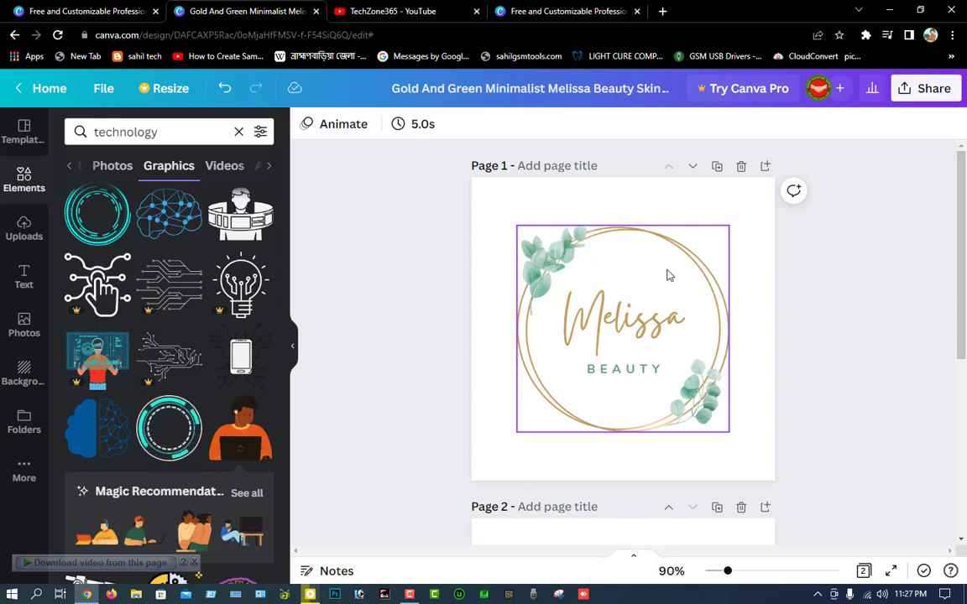
{"action": "key", "text": "ctrl+z"}
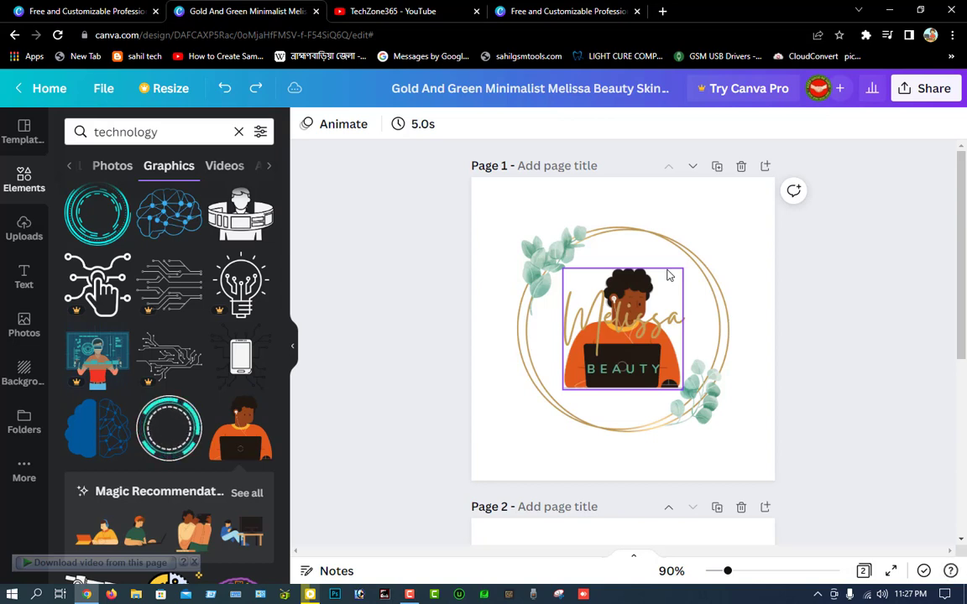
{"action": "left_click", "coordinate": [577, 290]}
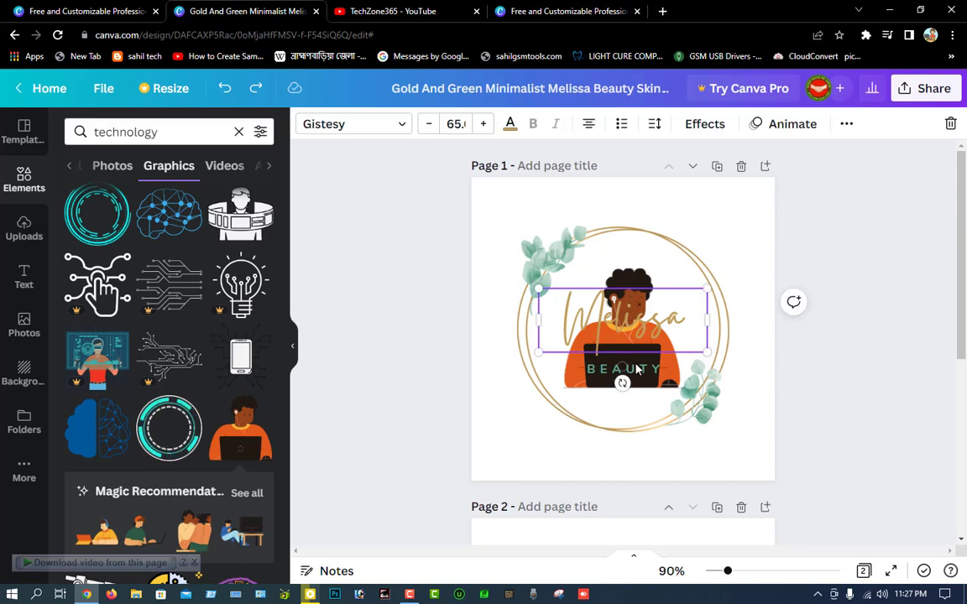
{"action": "double_click", "coordinate": [630, 281]}
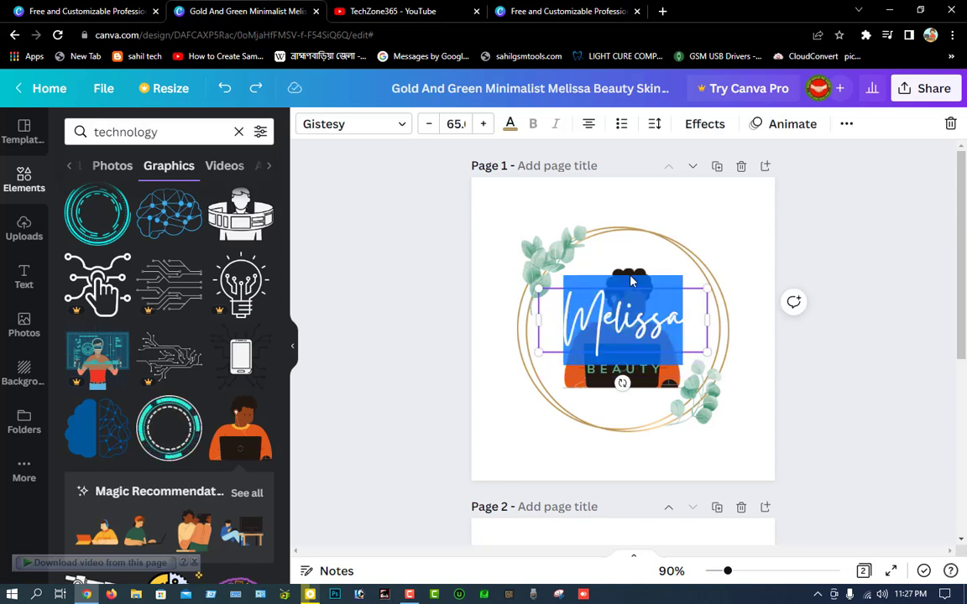
{"action": "left_click", "coordinate": [665, 389]}
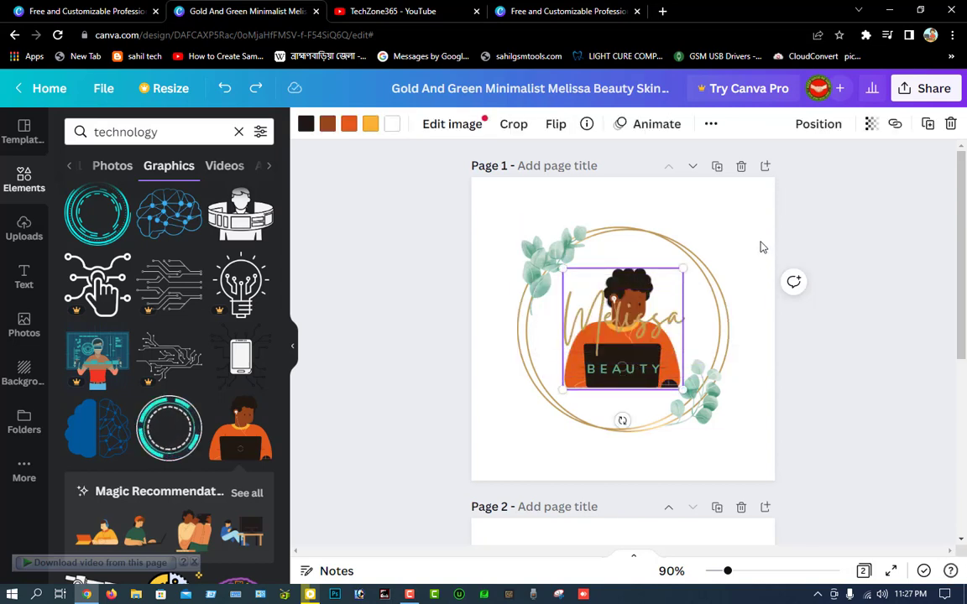
{"action": "key", "text": "Delete"}
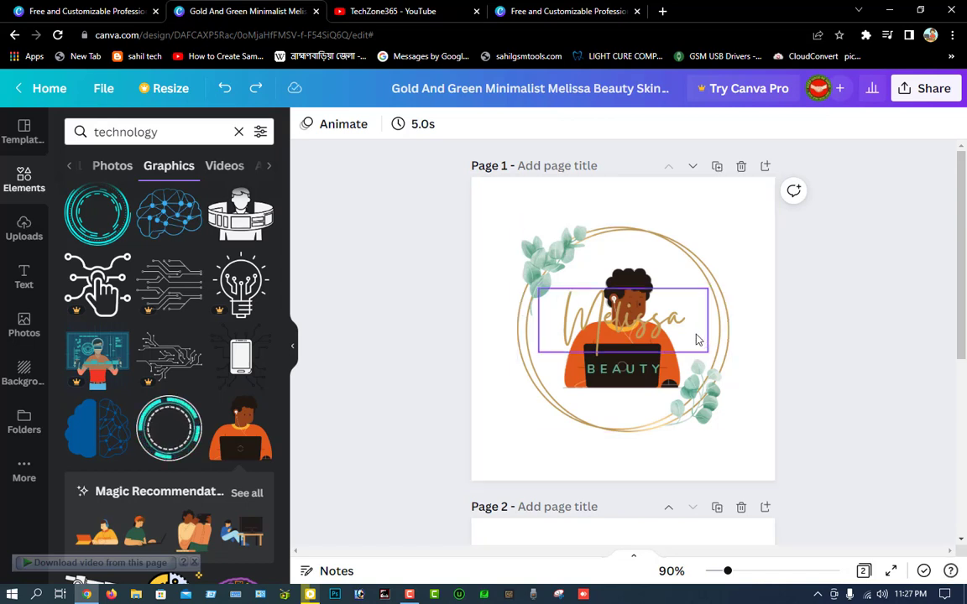
{"action": "left_click", "coordinate": [638, 280]}
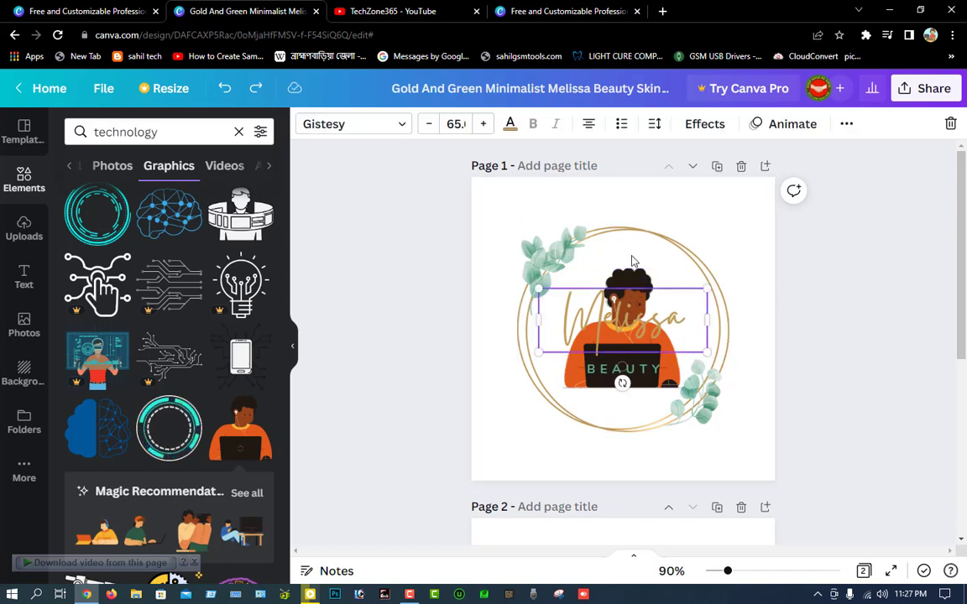
{"action": "double_click", "coordinate": [640, 287]}
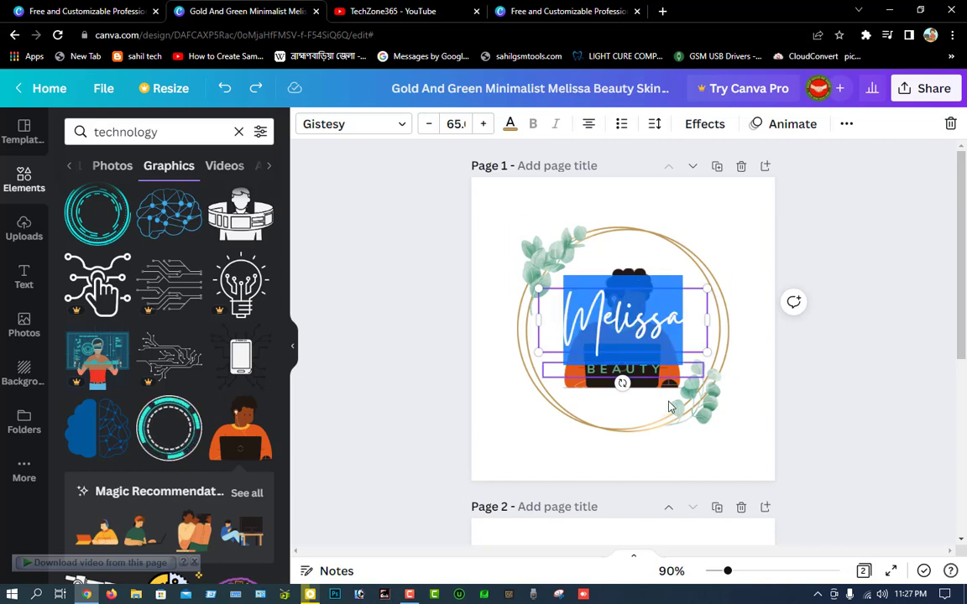
{"action": "left_click", "coordinate": [644, 334]}
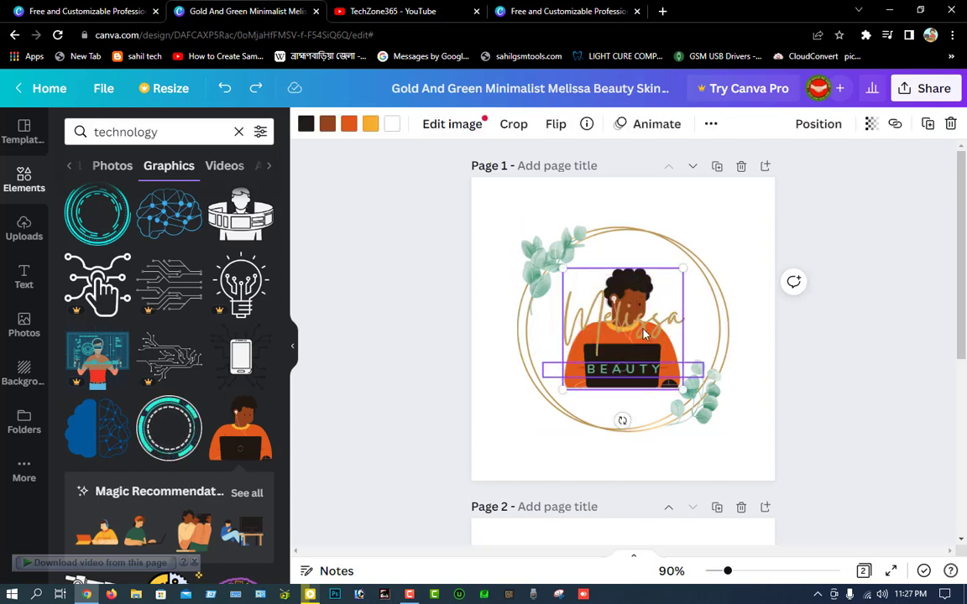
{"action": "left_click", "coordinate": [663, 282]}
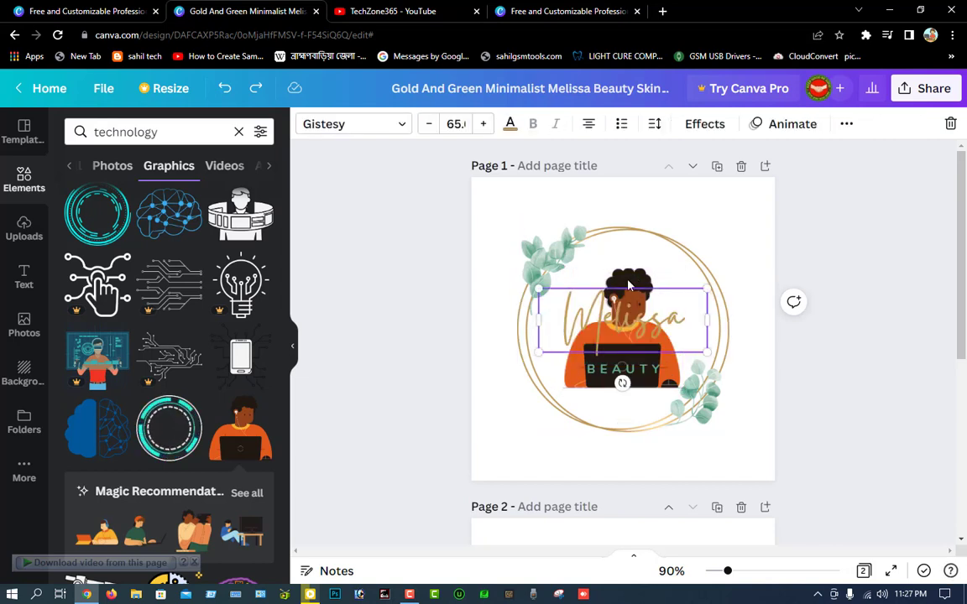
{"action": "double_click", "coordinate": [633, 279]}
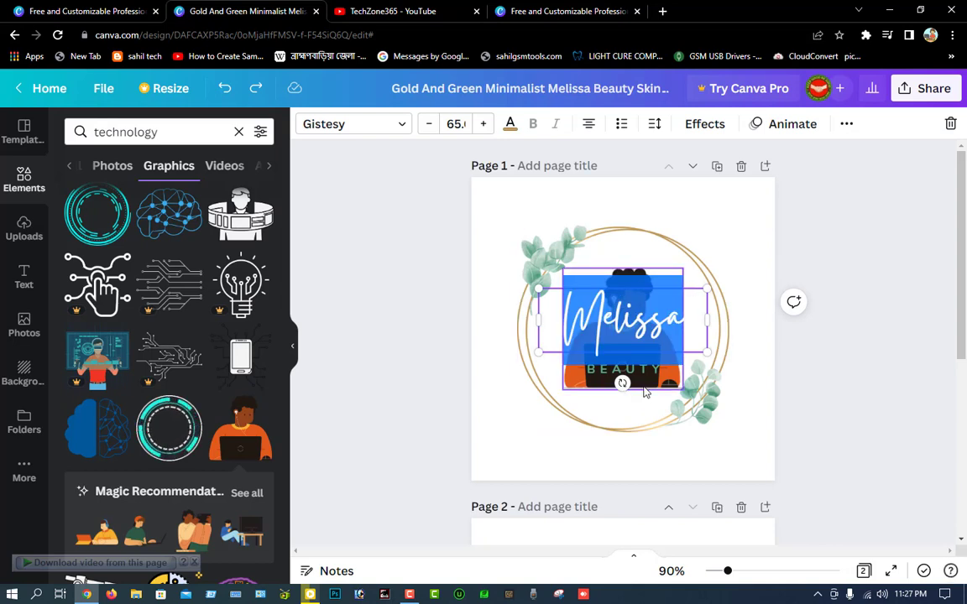
{"action": "left_click", "coordinate": [646, 379]}
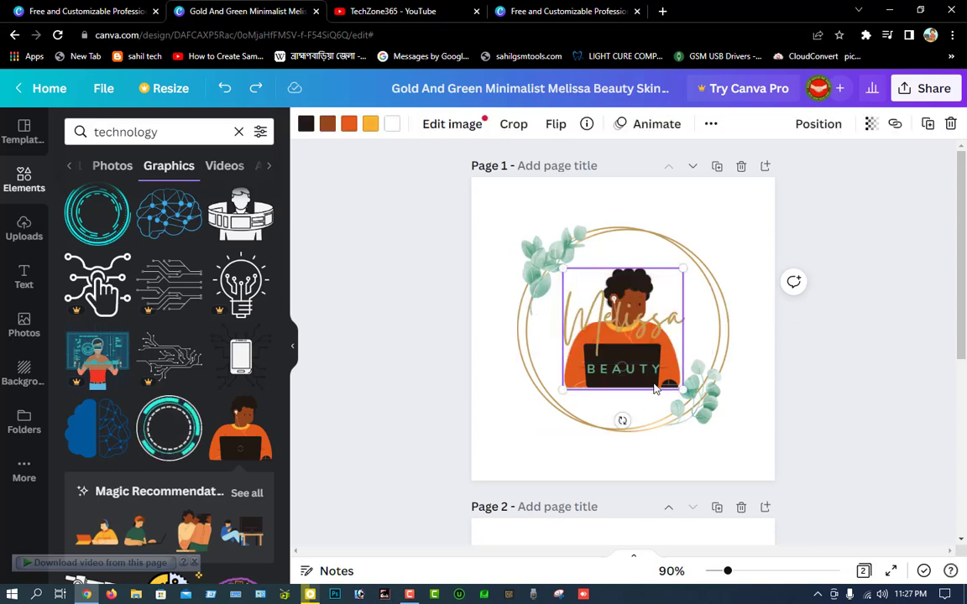
{"action": "left_click", "coordinate": [661, 264]}
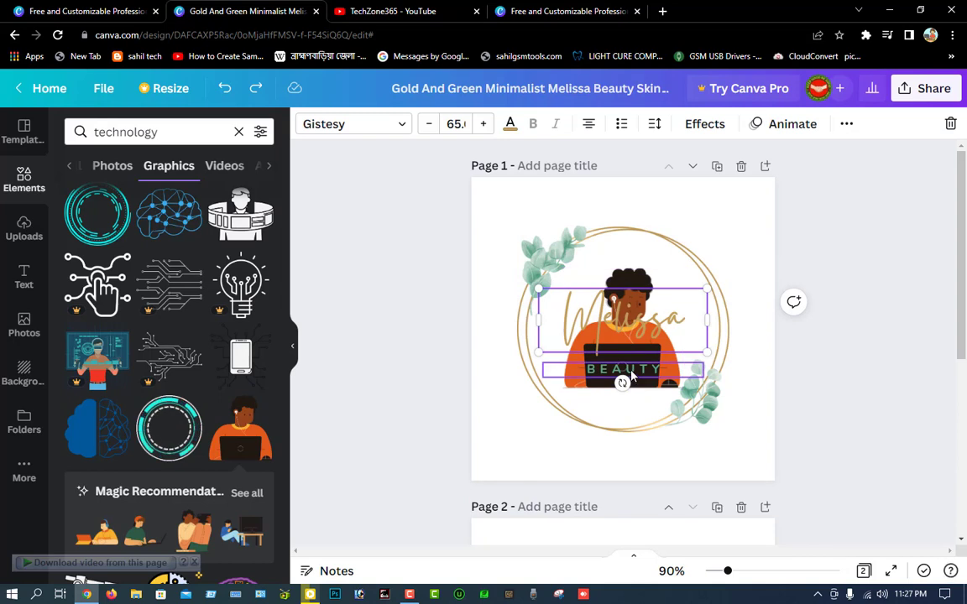
- Move the BEAUTY and Melissa texts slightly lower, and fit the person graphic inside the ring's upper half at about 185 × 186
{"action": "left_click_drag", "start_coordinate": [625, 369], "coordinate": [625, 383]}
{"action": "left_click", "coordinate": [629, 325]}
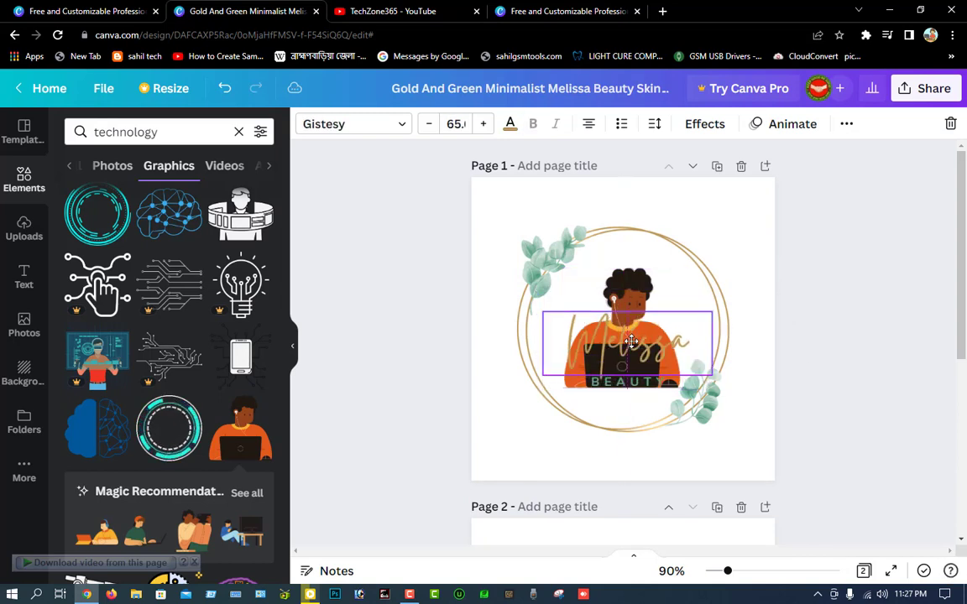
{"action": "left_click", "coordinate": [638, 285]}
{"action": "left_click_drag", "start_coordinate": [638, 285], "coordinate": [629, 233]}
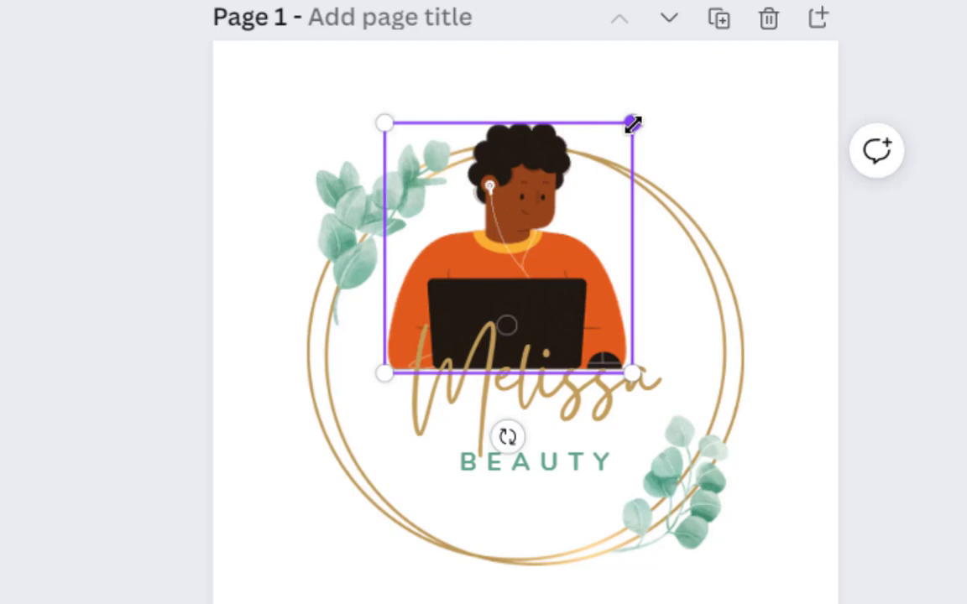
{"action": "left_click_drag", "start_coordinate": [633, 124], "coordinate": [647, 259]}
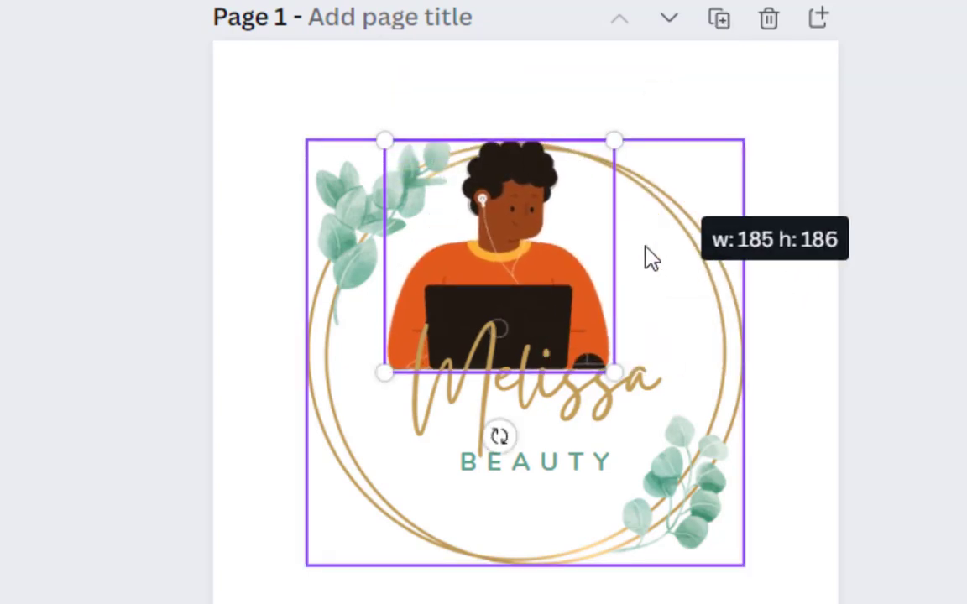
{"action": "left_click_drag", "start_coordinate": [551, 233], "coordinate": [571, 256]}
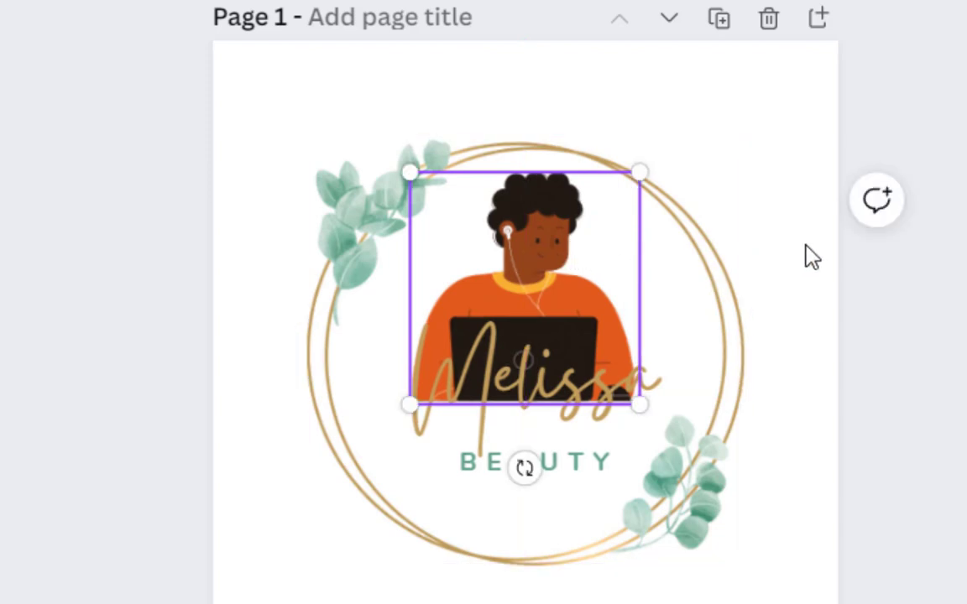
- Move the Melissa text to the page's upper-right corner, clear of the ring, and replace its wording with "Tech"
{"action": "left_click", "coordinate": [531, 381]}
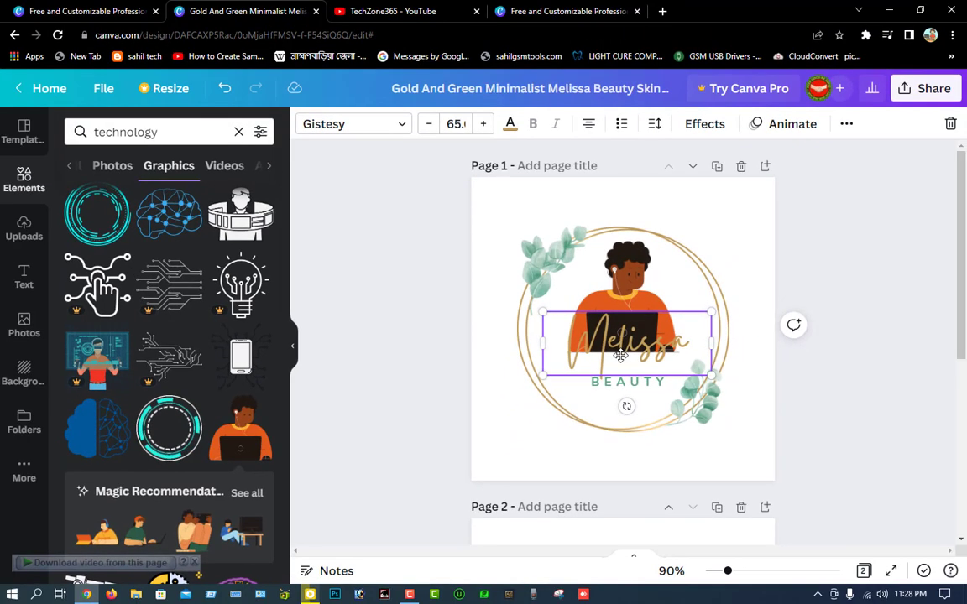
{"action": "left_click_drag", "start_coordinate": [620, 356], "coordinate": [793, 233]}
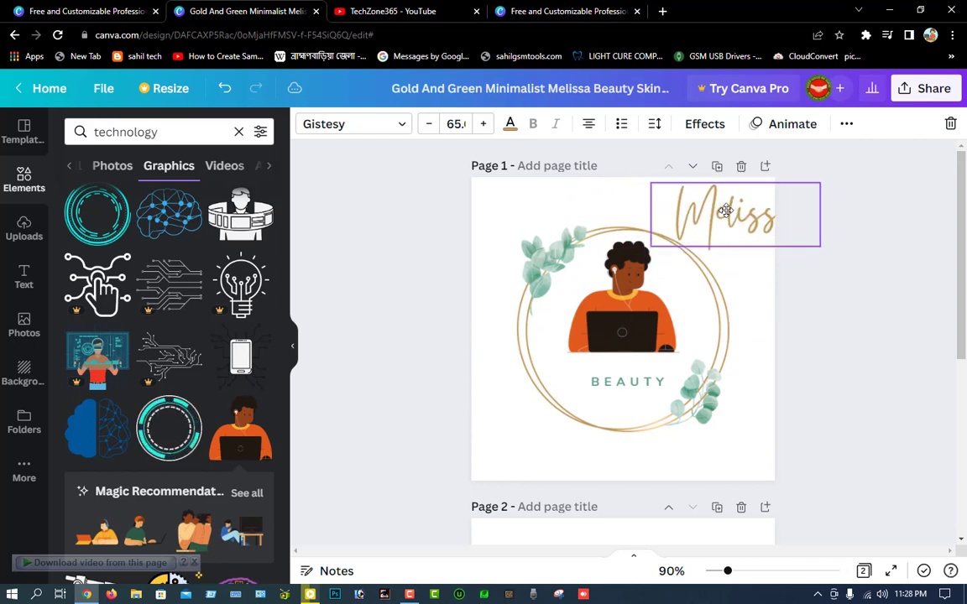
{"action": "double_click", "coordinate": [703, 217]}
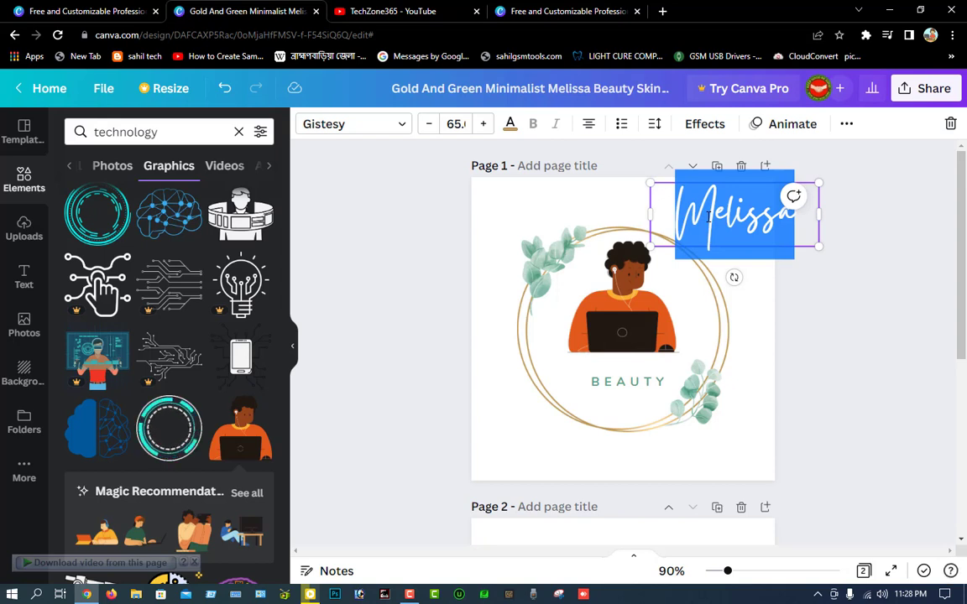
{"action": "type", "text": "Tech"}
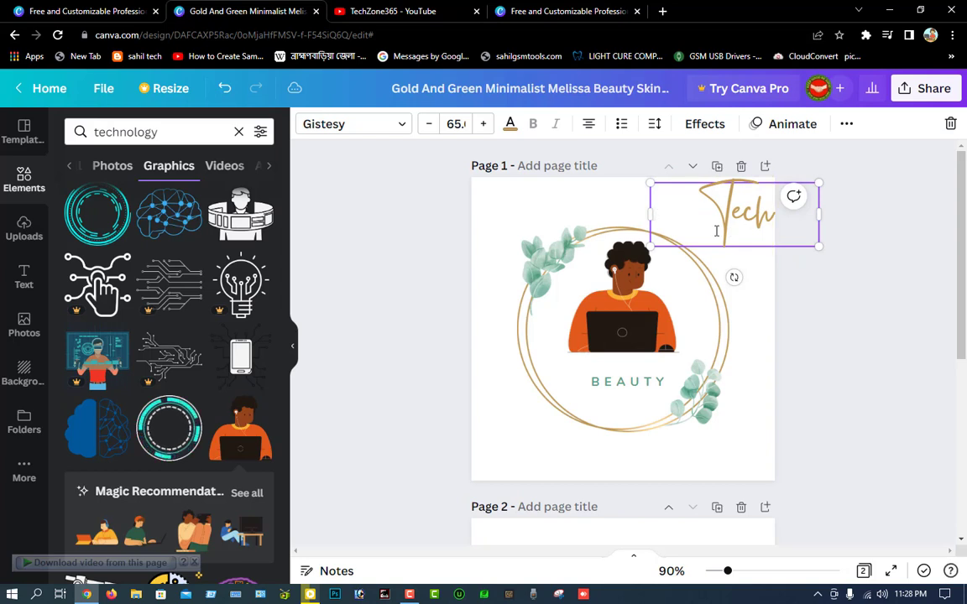
{"action": "left_click_drag", "start_coordinate": [697, 217], "coordinate": [777, 216]}
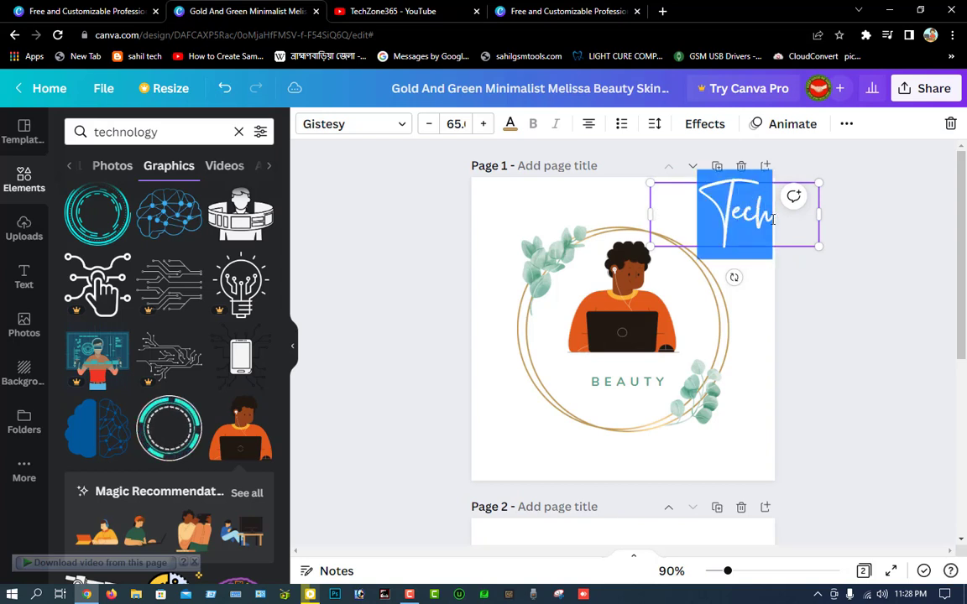
{"action": "key", "text": "BackSpace"}
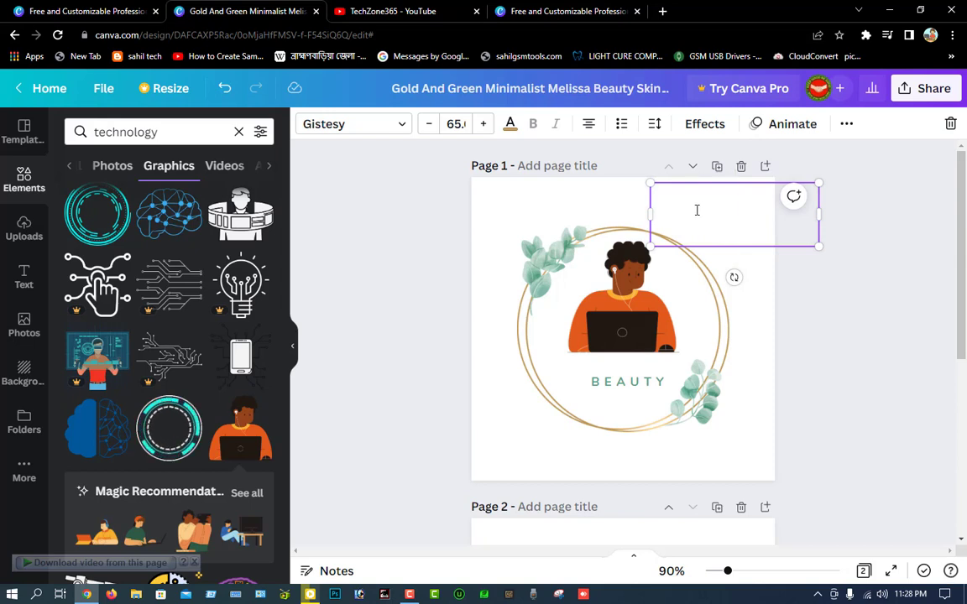
{"action": "type", "text": "Tech"}
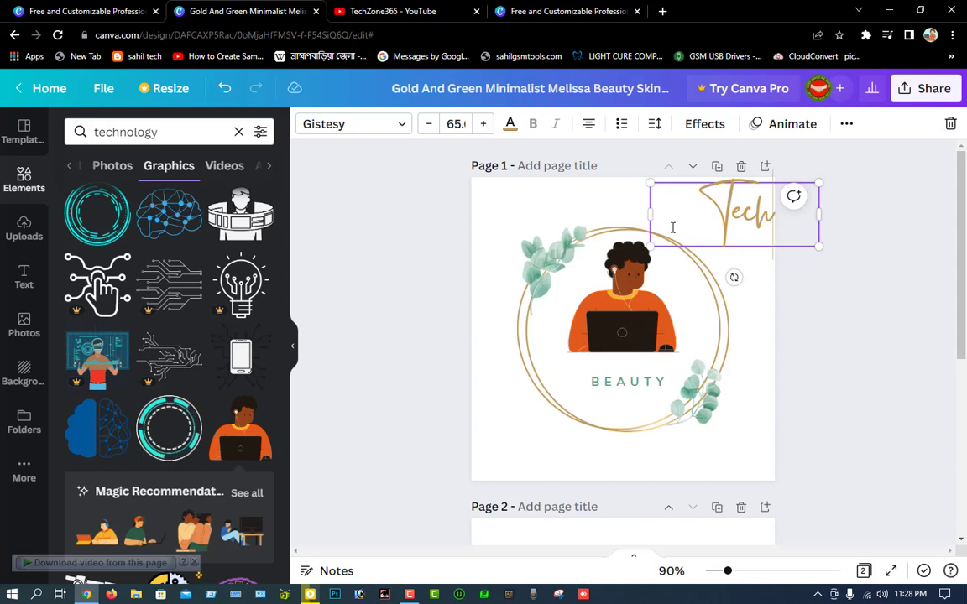
- Set the Tech text's font to Saira Black and extend its wording to "TechZone365"
{"action": "left_click", "coordinate": [403, 126]}
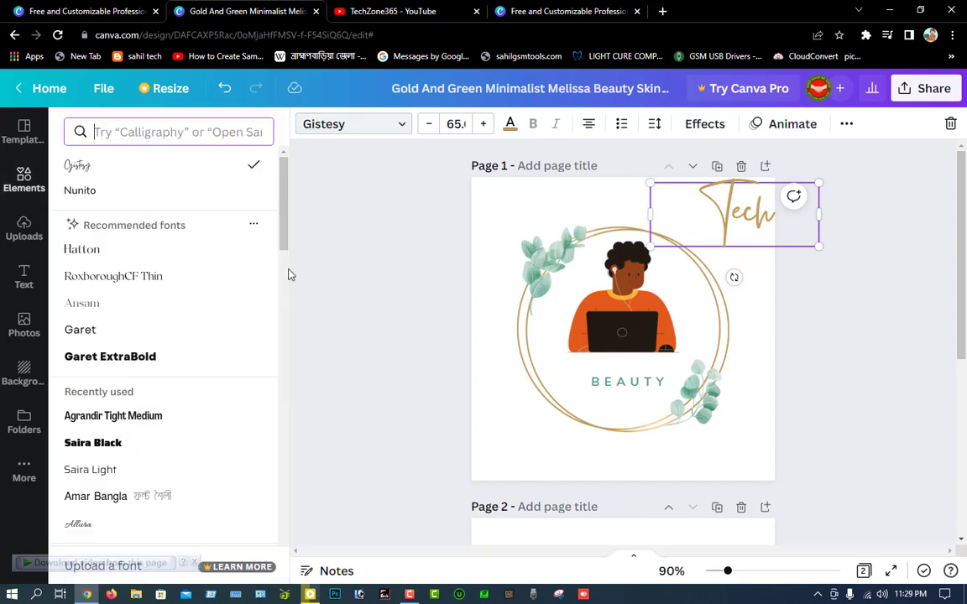
{"action": "left_click", "coordinate": [95, 443]}
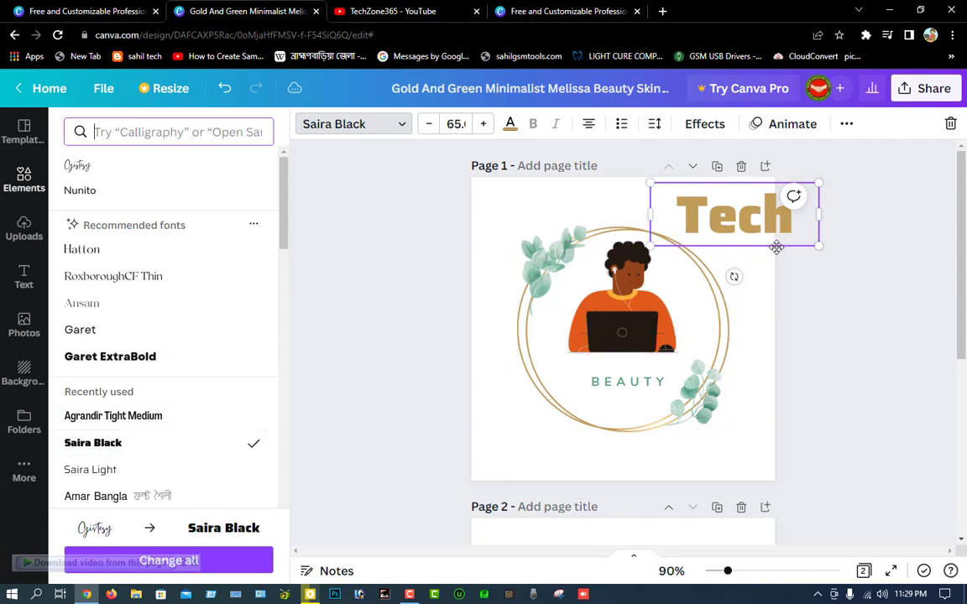
{"action": "left_click", "coordinate": [796, 225]}
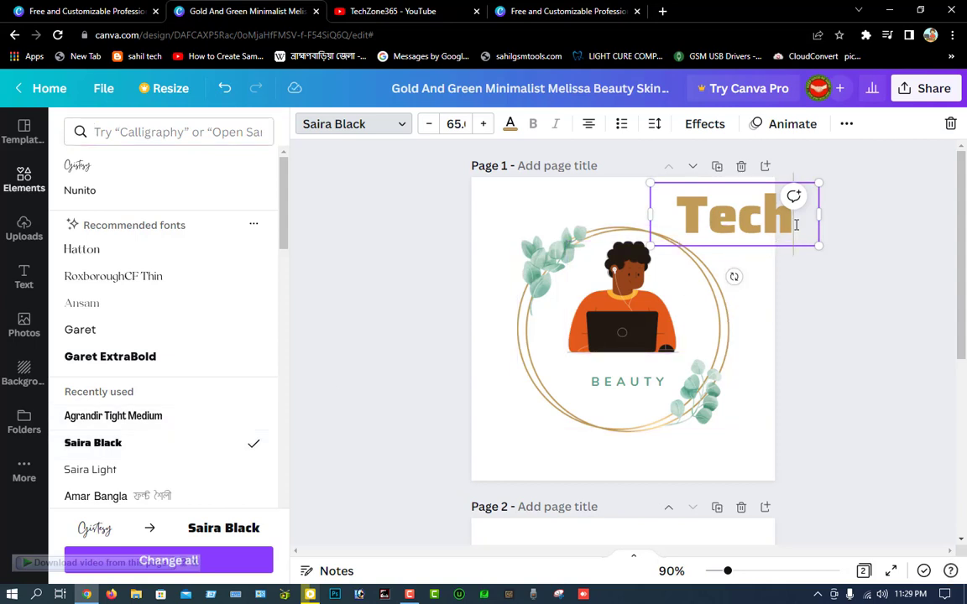
{"action": "key", "text": "BackSpace"}
{"action": "key", "text": "BackSpace"}
{"action": "key", "text": "BackSpace"}
{"action": "key", "text": "BackSpace"}
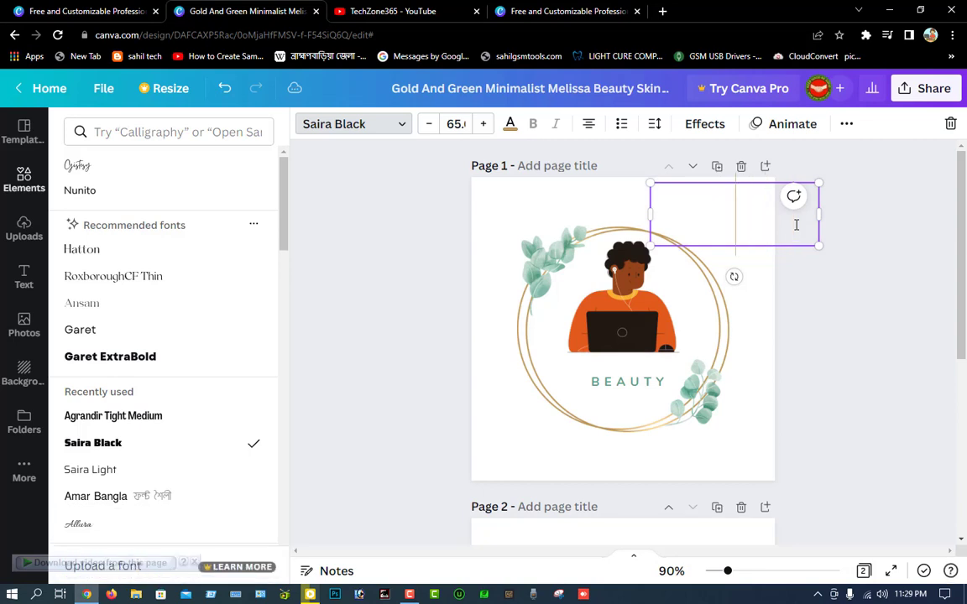
{"action": "type", "text": "Tech"}
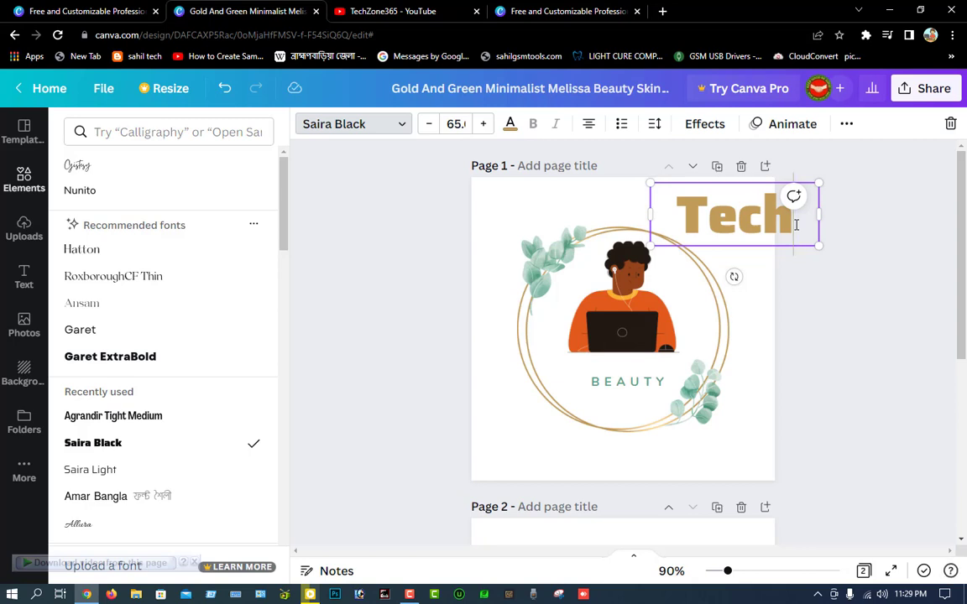
{"action": "type", "text": "Zone"}
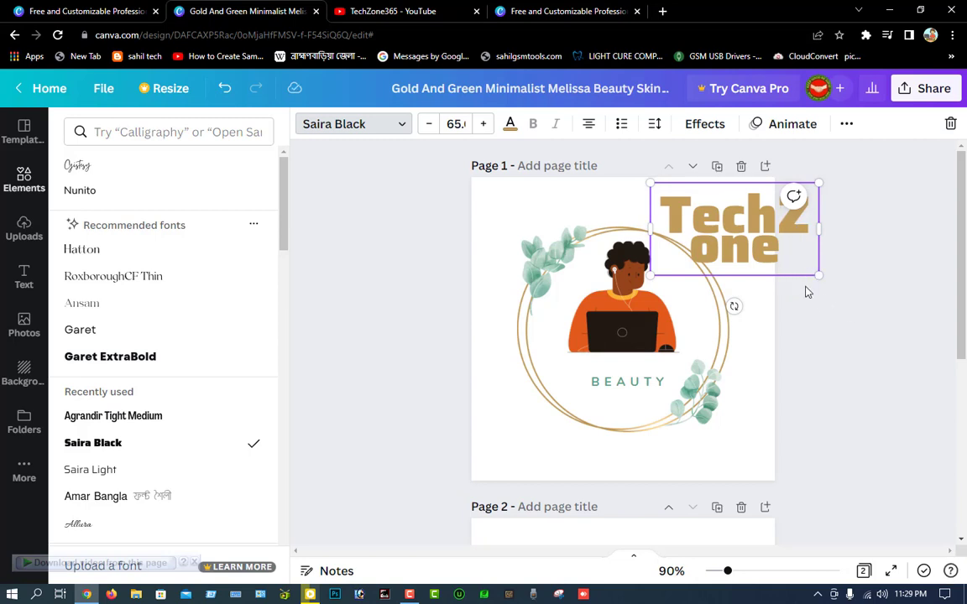
{"action": "type", "text": "365"}
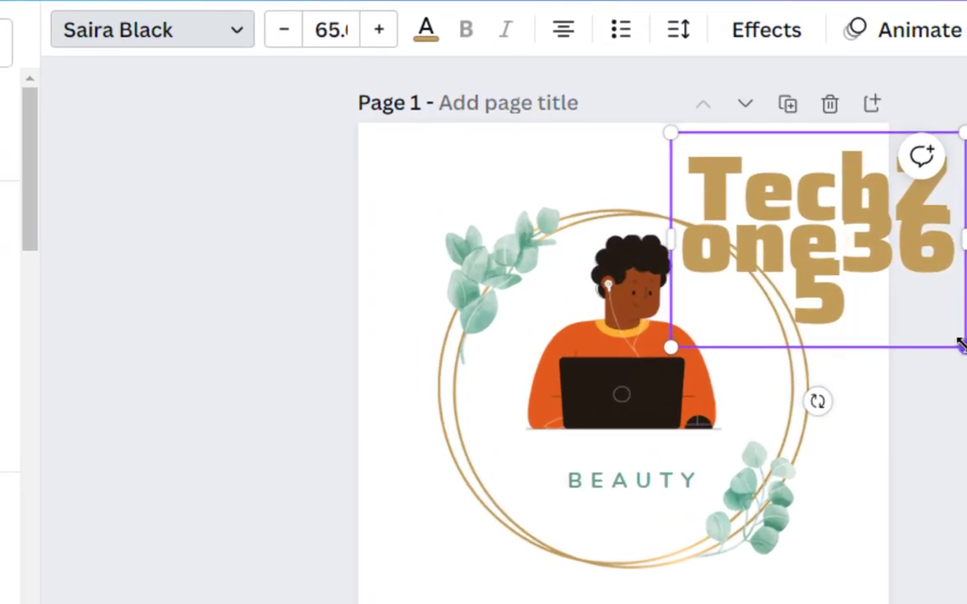
- Reduce the TechZone365 text's font size to about 31.6 to fit the wording on a single line
{"action": "left_click", "coordinate": [283, 33]}
{"action": "left_click", "coordinate": [284, 34]}
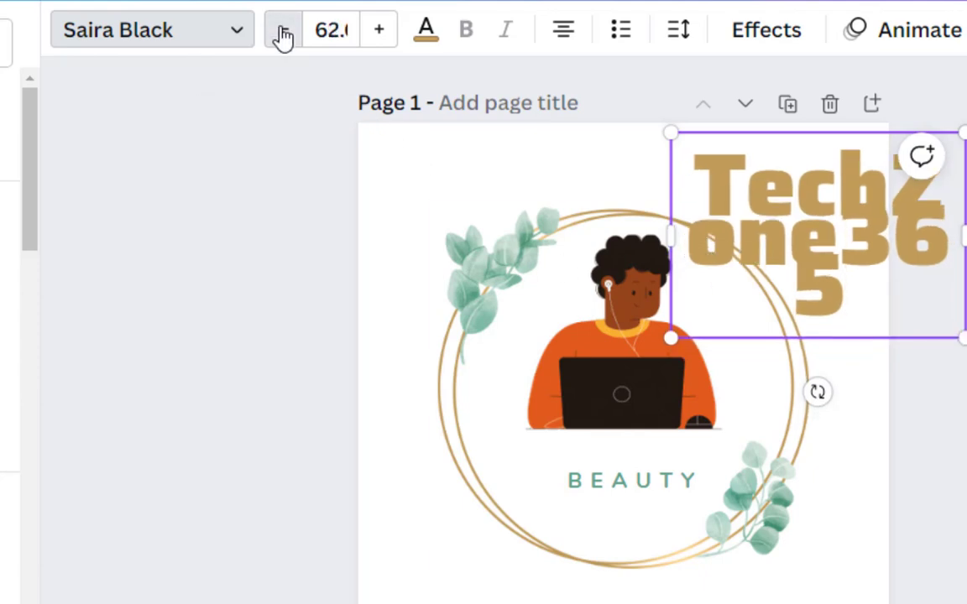
{"action": "left_click", "coordinate": [283, 33]}
{"action": "left_click", "coordinate": [284, 34]}
{"action": "left_click", "coordinate": [284, 34]}
{"action": "left_click", "coordinate": [283, 33]}
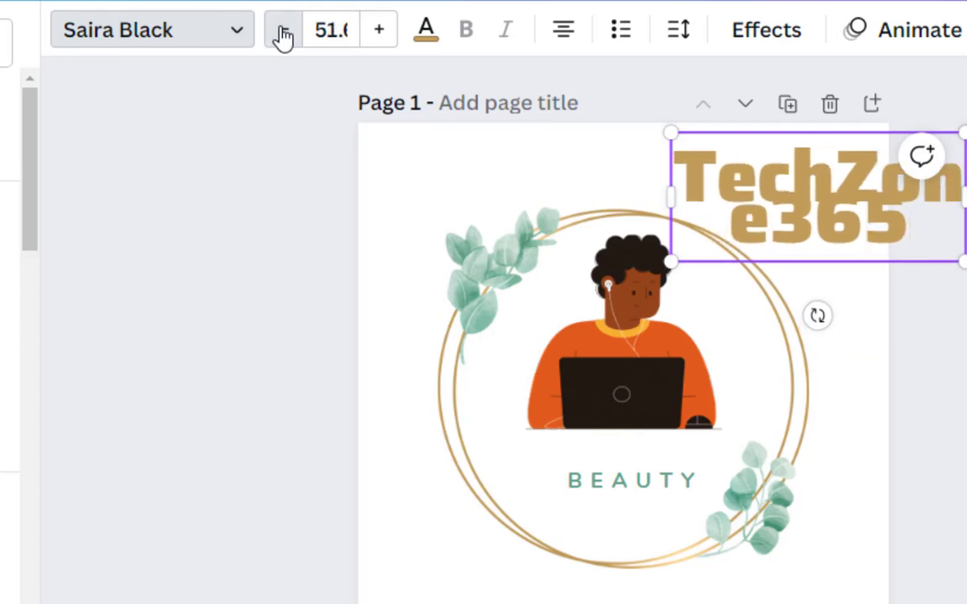
{"action": "left_click", "coordinate": [284, 33]}
{"action": "left_click", "coordinate": [284, 34]}
{"action": "left_click", "coordinate": [284, 33]}
{"action": "left_click", "coordinate": [284, 33]}
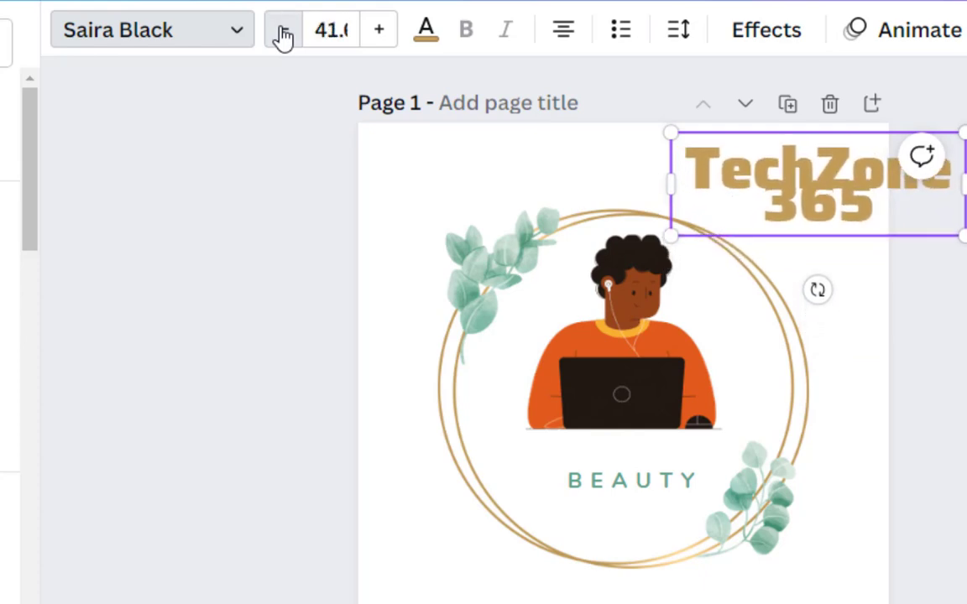
{"action": "left_click", "coordinate": [284, 33]}
{"action": "left_click", "coordinate": [284, 33]}
{"action": "left_click", "coordinate": [284, 34]}
{"action": "left_click", "coordinate": [284, 34]}
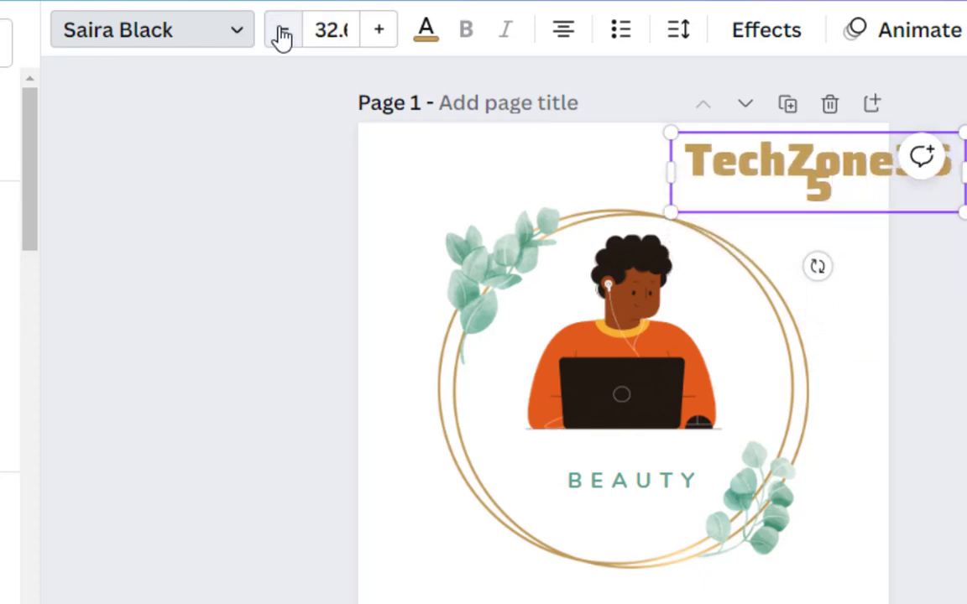
{"action": "left_click", "coordinate": [283, 33]}
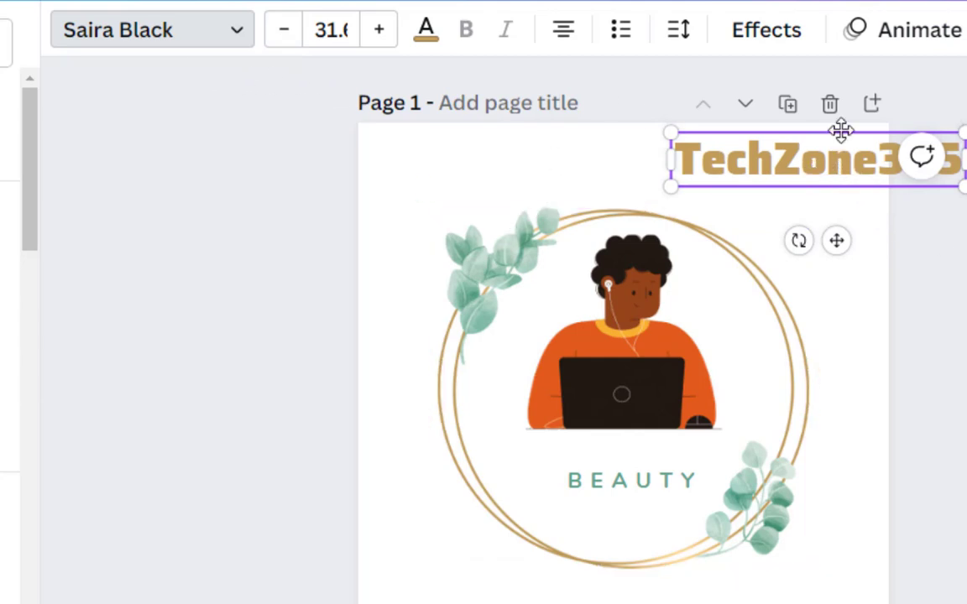
- Move the TechZone365 text inside the ring, between the laptop graphic and the BEAUTY text
{"action": "left_click_drag", "start_coordinate": [835, 134], "coordinate": [659, 445]}
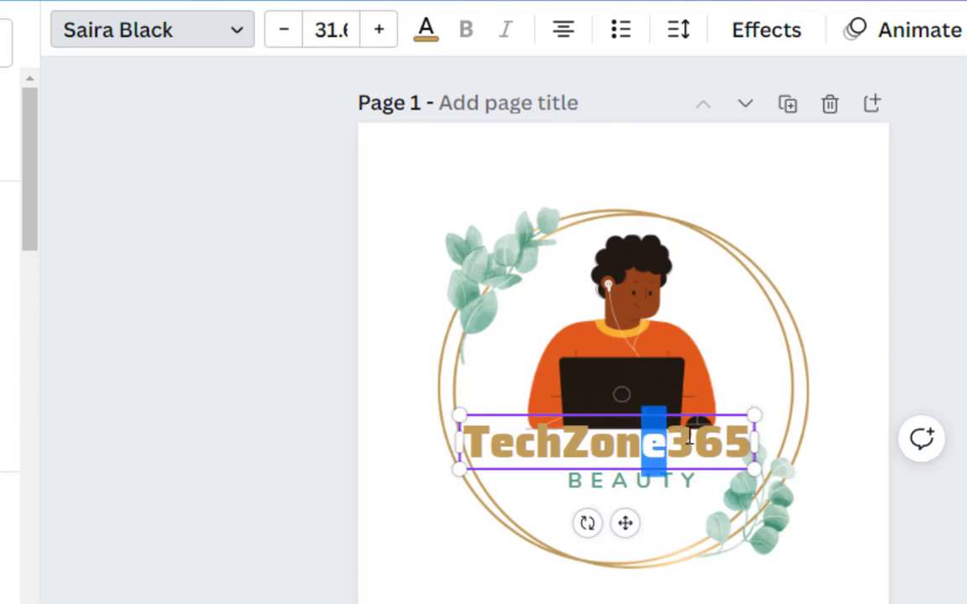
{"action": "left_click", "coordinate": [690, 437]}
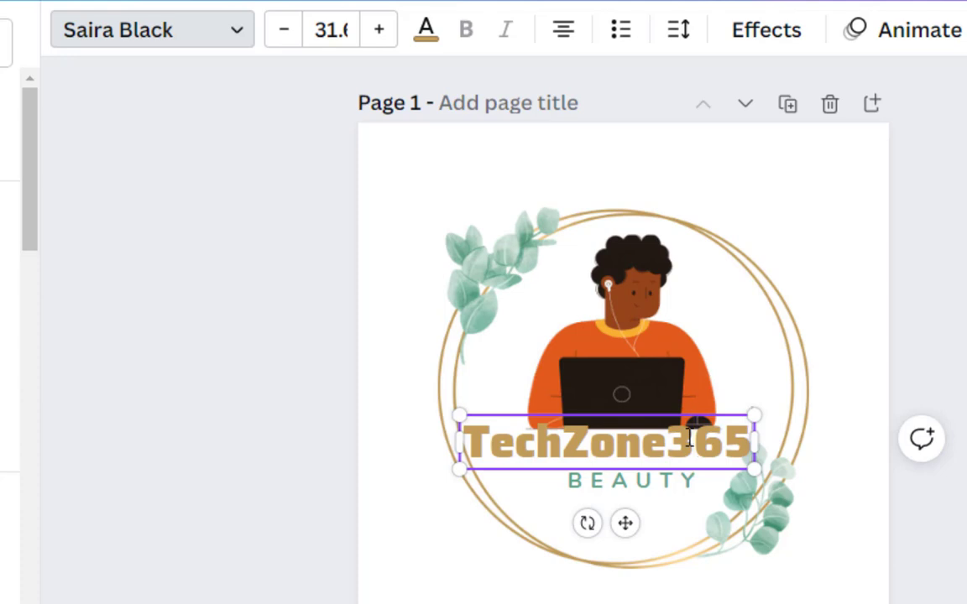
{"action": "left_click", "coordinate": [604, 445]}
{"action": "double_click", "coordinate": [590, 431]}
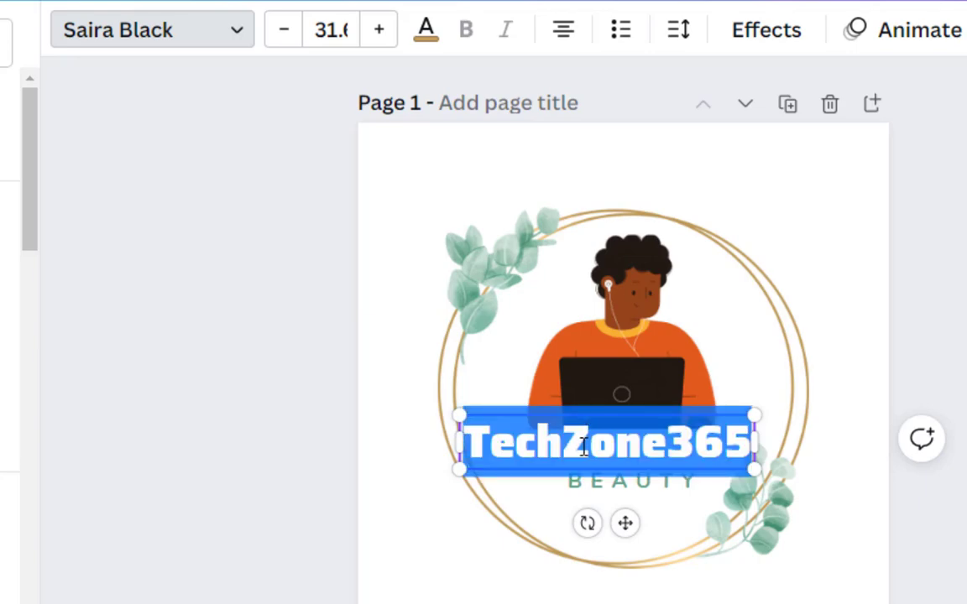
{"action": "left_click", "coordinate": [590, 432]}
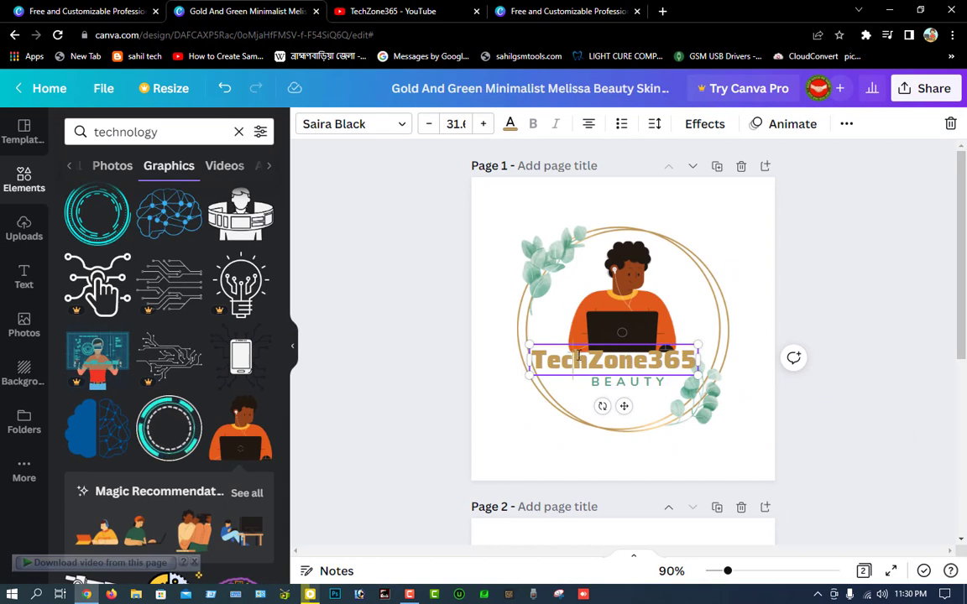
- Center the TechZone365 text horizontally in the ring just under the laptop, and move the BEAUTY text slightly down to sit below it
{"action": "left_click", "coordinate": [626, 385]}
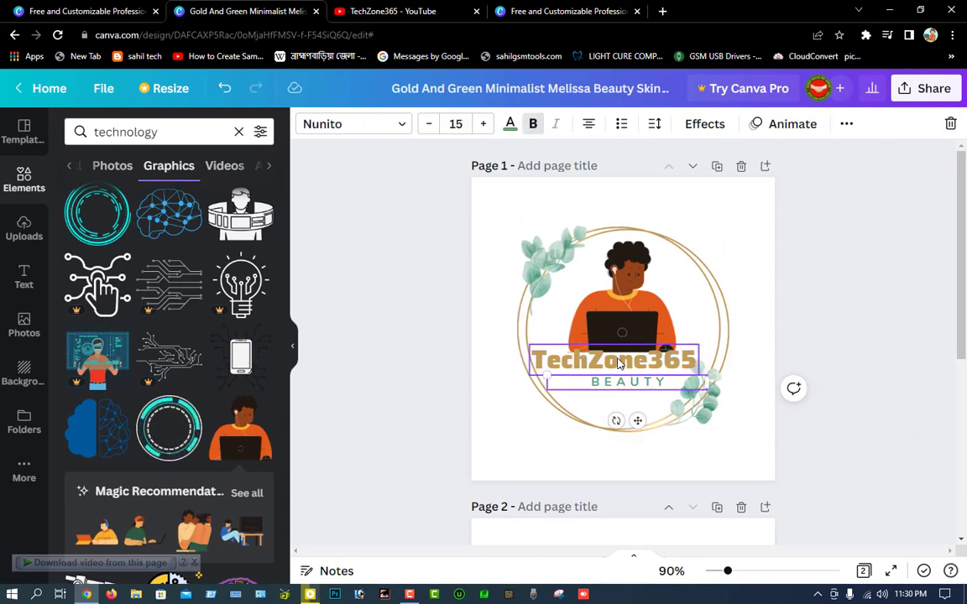
{"action": "left_click", "coordinate": [620, 363]}
{"action": "mouse_move", "coordinate": [606, 360]}
{"action": "left_mouse_down"}
{"action": "mouse_move", "coordinate": [634, 366]}
{"action": "mouse_move", "coordinate": [615, 364]}
{"action": "left_mouse_up"}
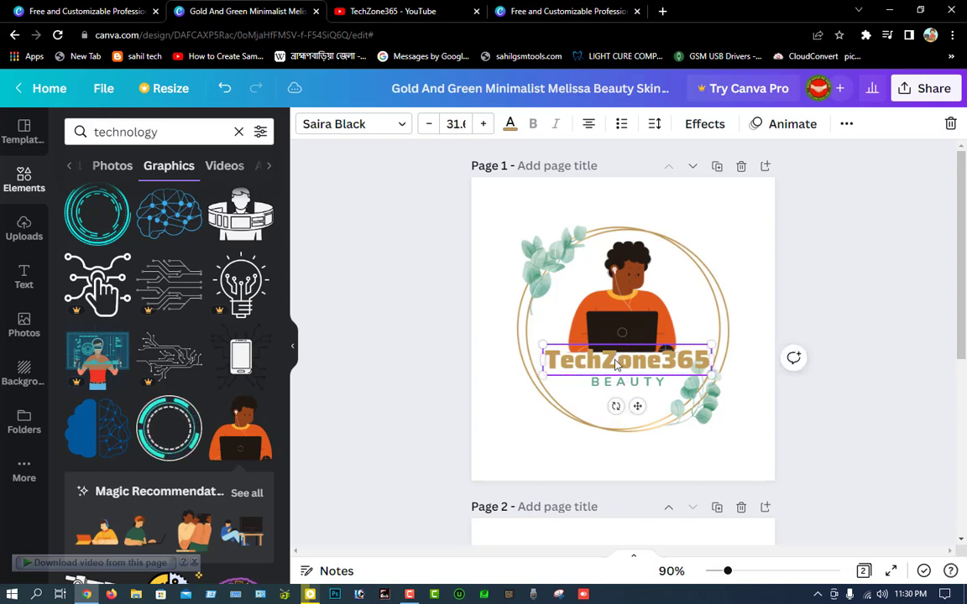
{"action": "key", "text": "Left"}
{"action": "key", "text": "Left"}
{"action": "key", "text": "Left"}
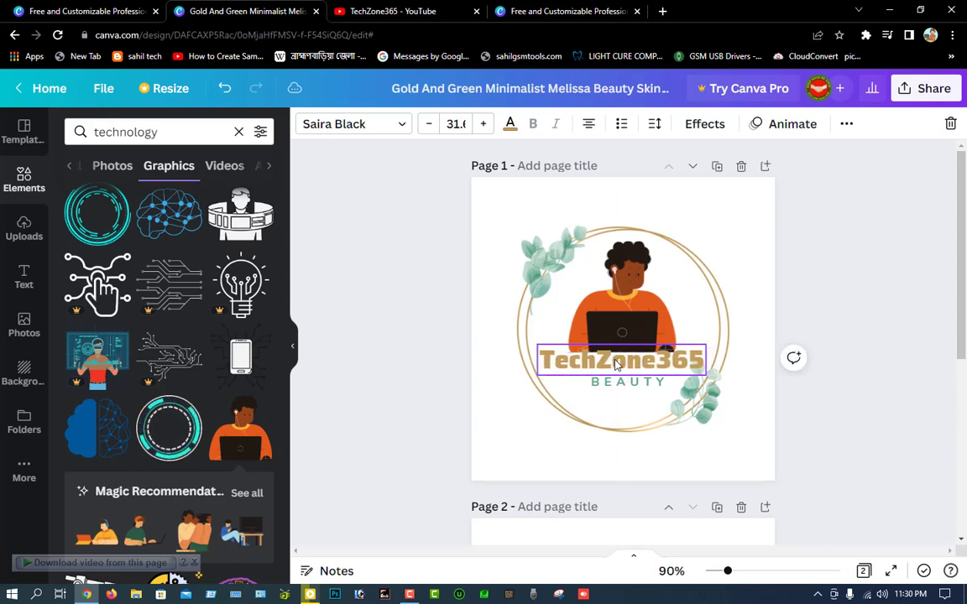
{"action": "key", "text": "Down"}
{"action": "key", "text": "Down"}
{"action": "key", "text": "Down"}
{"action": "key", "text": "Down"}
{"action": "key", "text": "Down"}
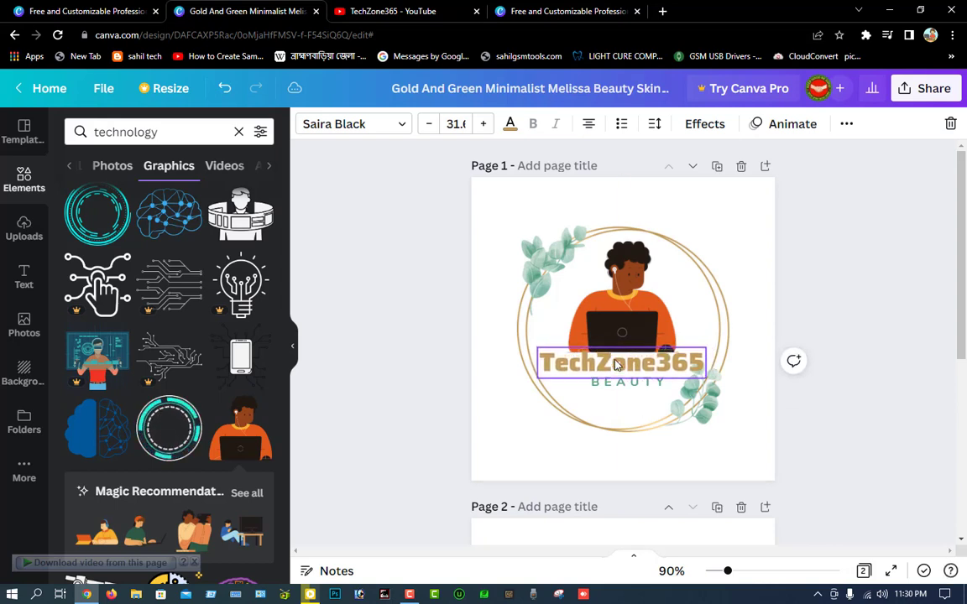
{"action": "key", "text": "Down"}
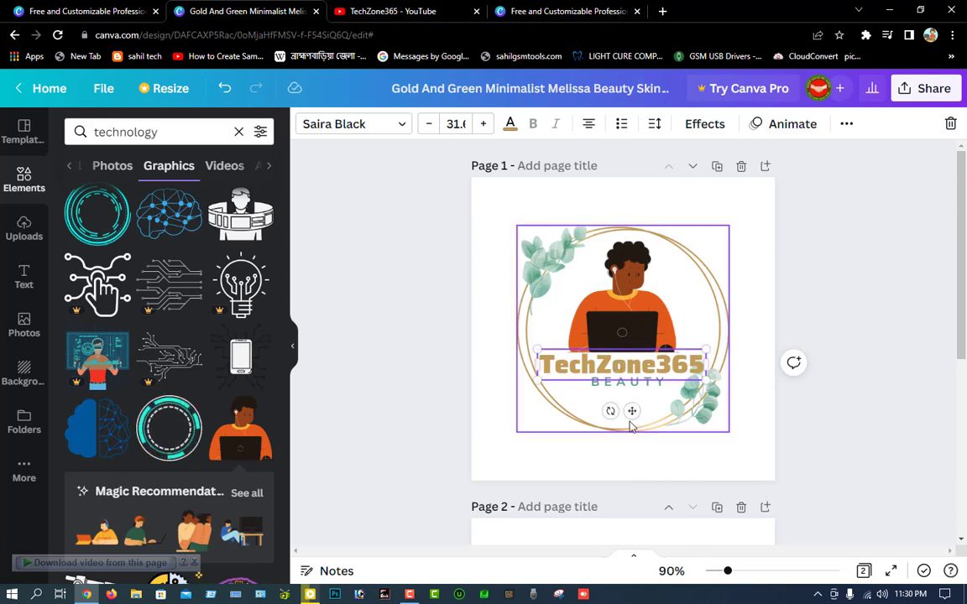
{"action": "left_click_drag", "start_coordinate": [631, 385], "coordinate": [631, 397]}
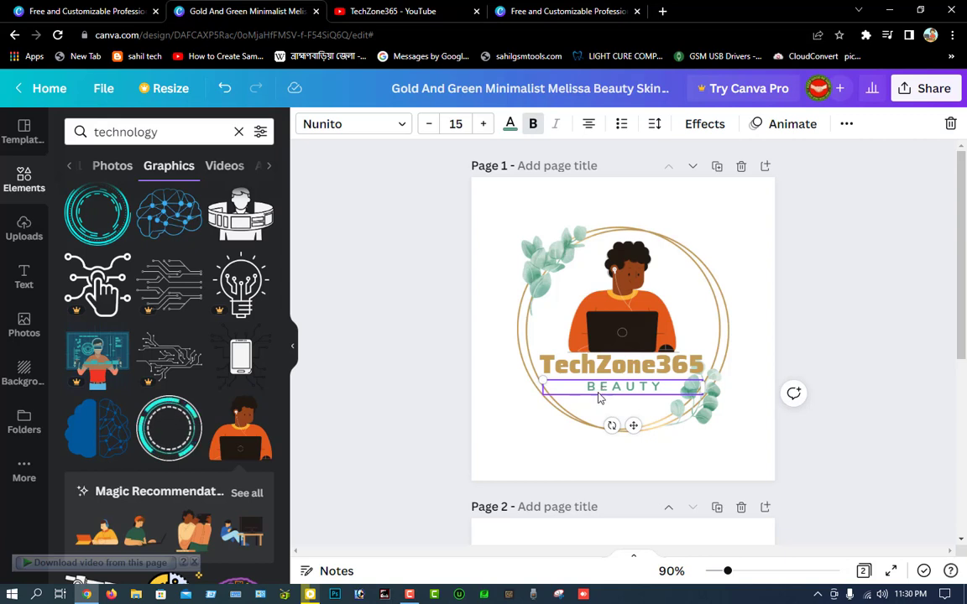
- Recolor the whole TechZone365 text dark green, fine-tuned to the custom color #008033
{"action": "left_click", "coordinate": [543, 366]}
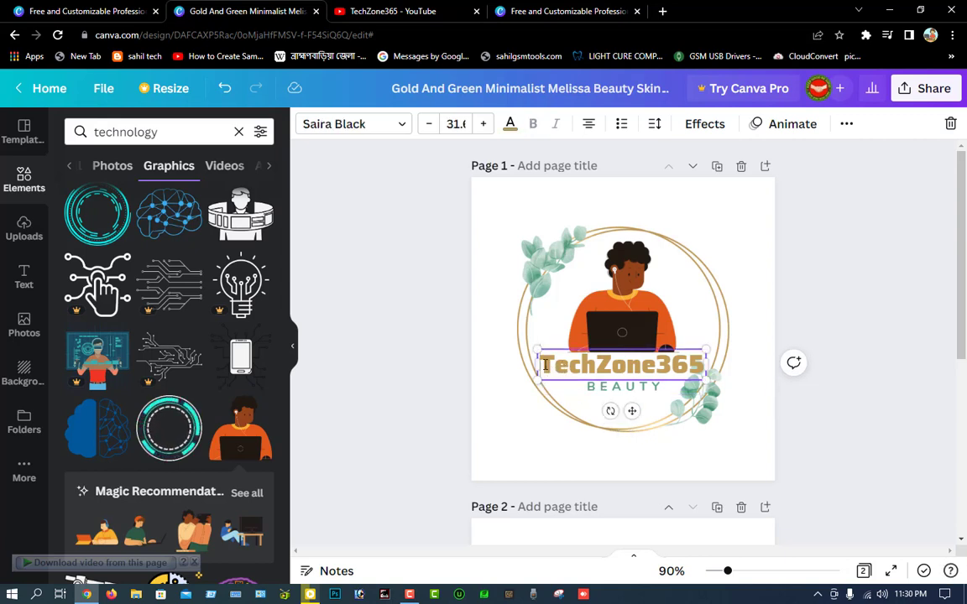
{"action": "left_click_drag", "start_coordinate": [544, 366], "coordinate": [704, 365]}
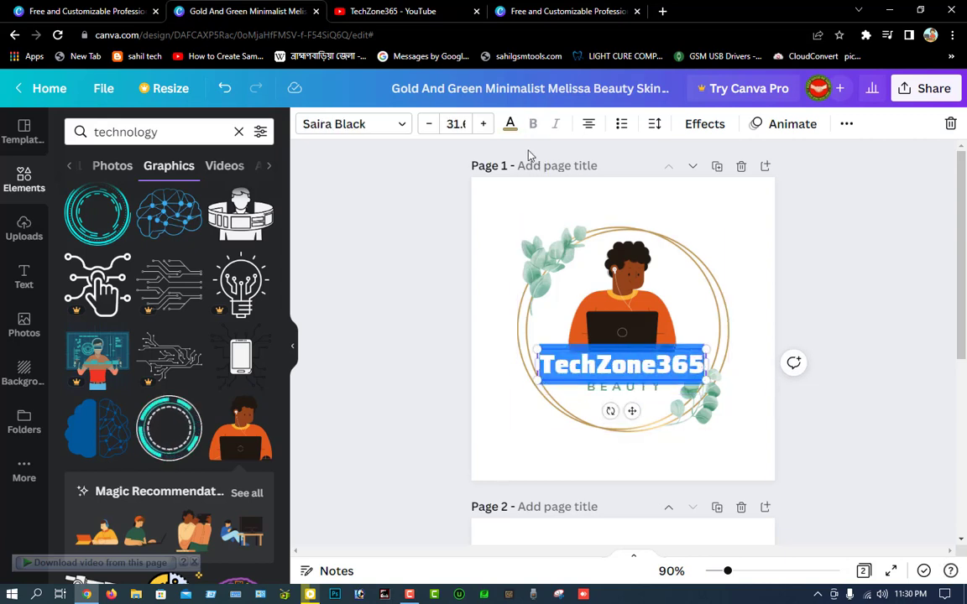
{"action": "left_click", "coordinate": [510, 125]}
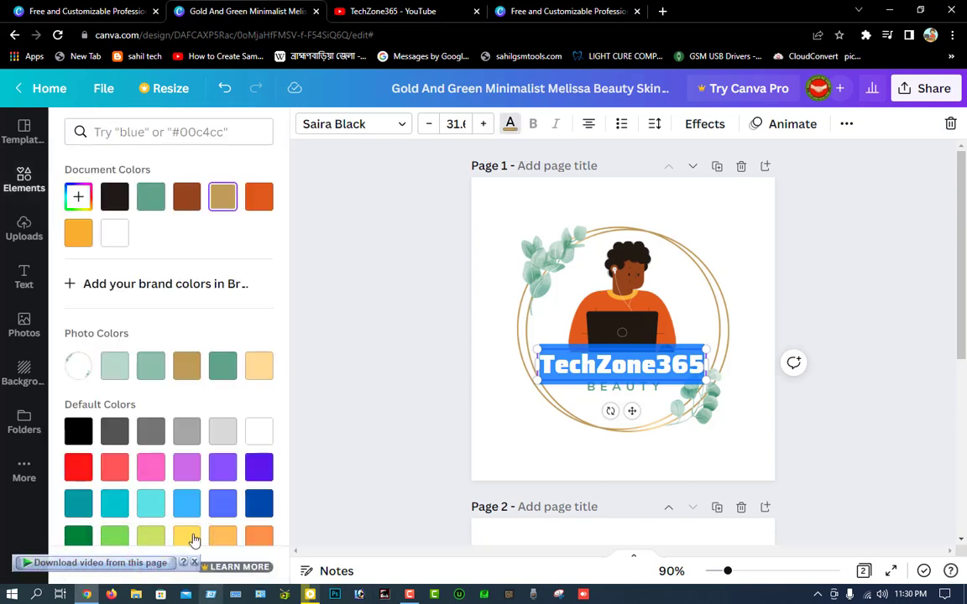
{"action": "left_click", "coordinate": [79, 536]}
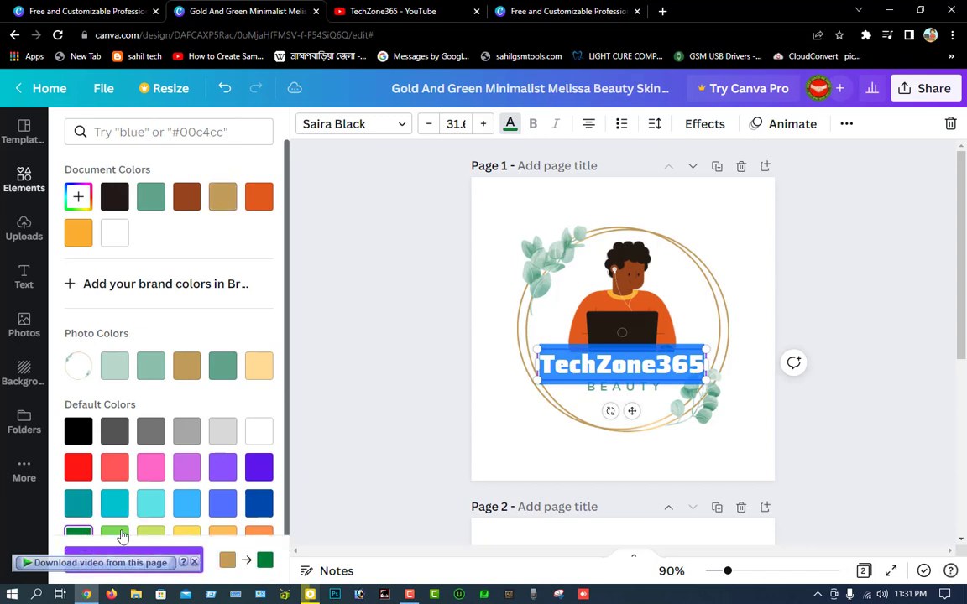
{"action": "left_click", "coordinate": [571, 388]}
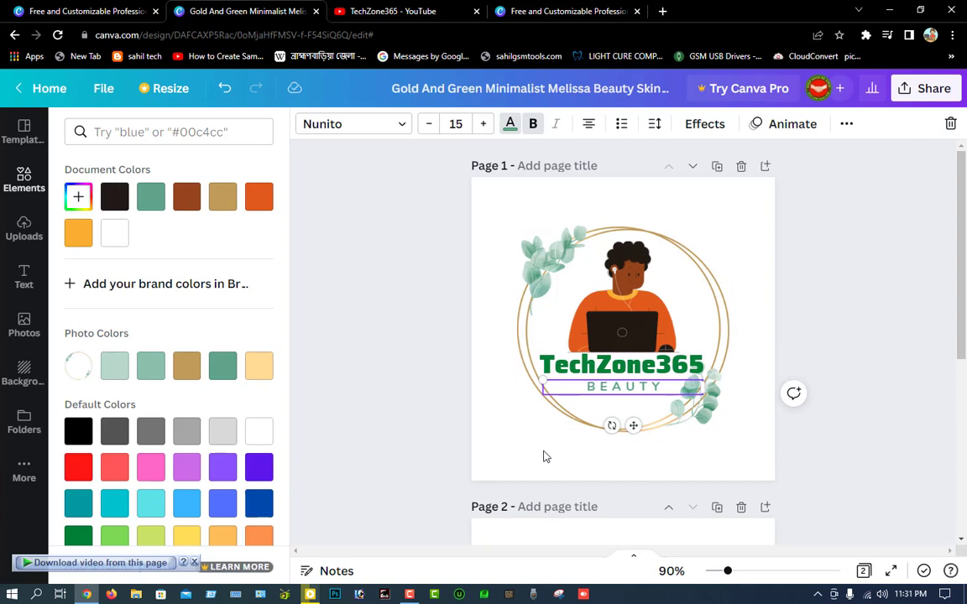
{"action": "left_click", "coordinate": [557, 366]}
{"action": "double_click", "coordinate": [543, 367]}
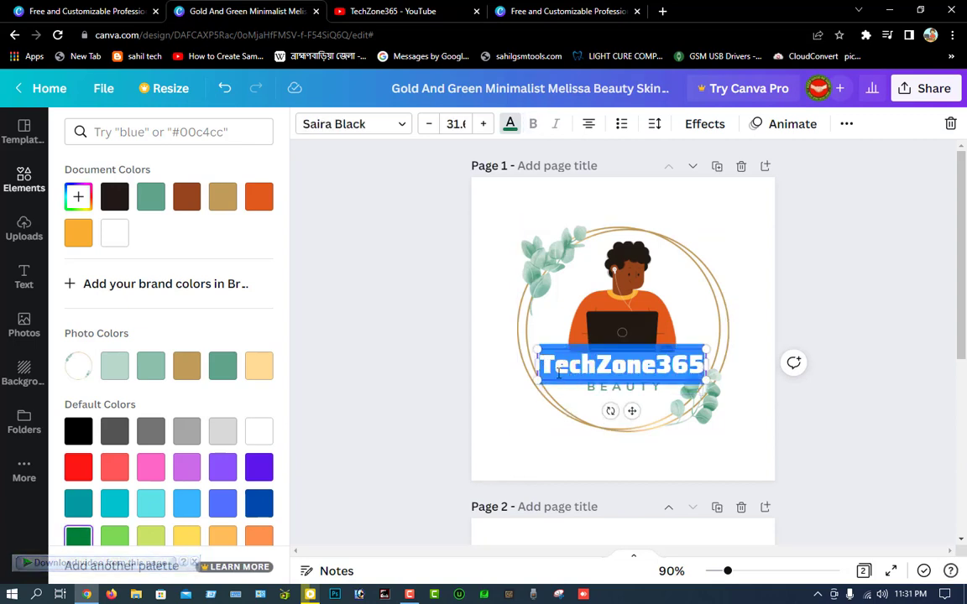
{"action": "left_click", "coordinate": [79, 198]}
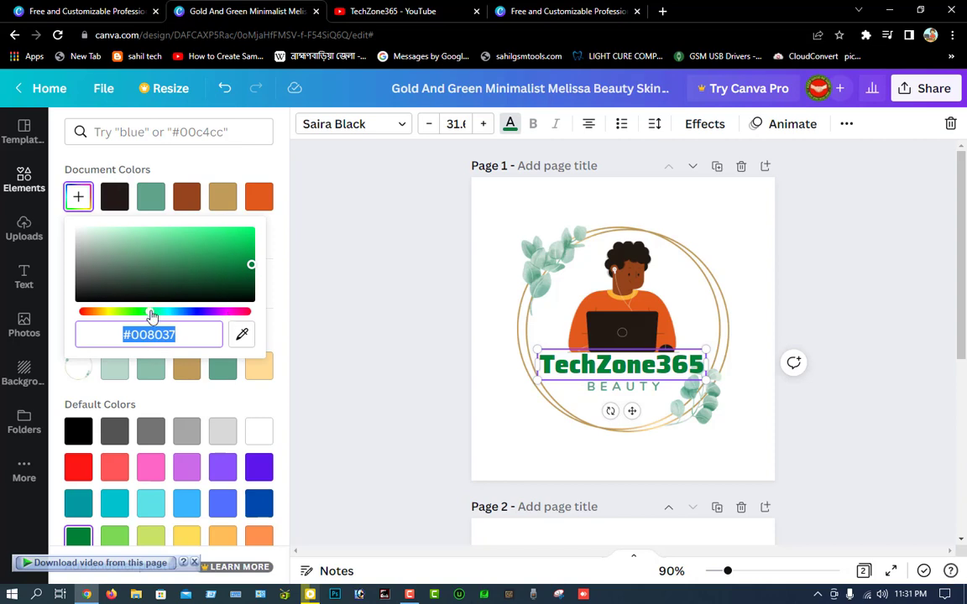
{"action": "mouse_move", "coordinate": [151, 316]}
{"action": "left_mouse_down"}
{"action": "mouse_move", "coordinate": [136, 316]}
{"action": "mouse_move", "coordinate": [187, 314]}
{"action": "mouse_move", "coordinate": [82, 314]}
{"action": "mouse_move", "coordinate": [150, 316]}
{"action": "left_mouse_up"}
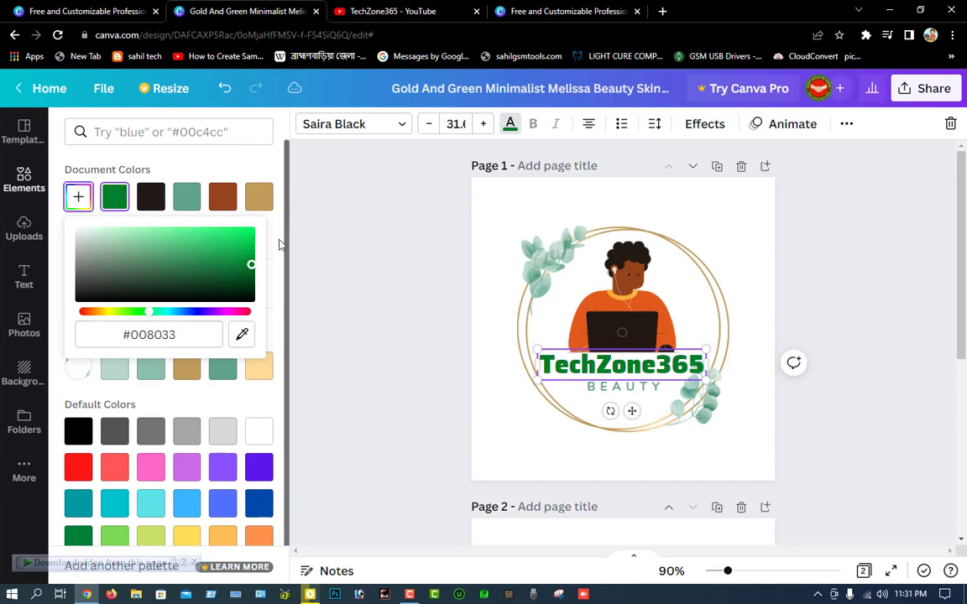
{"action": "left_click", "coordinate": [270, 295]}
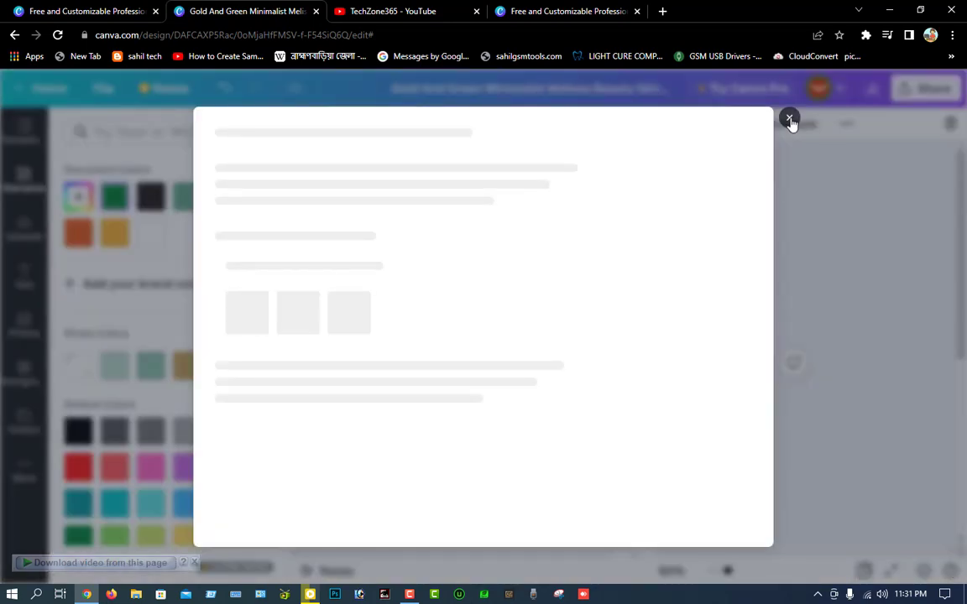
{"action": "left_click", "coordinate": [790, 118]}
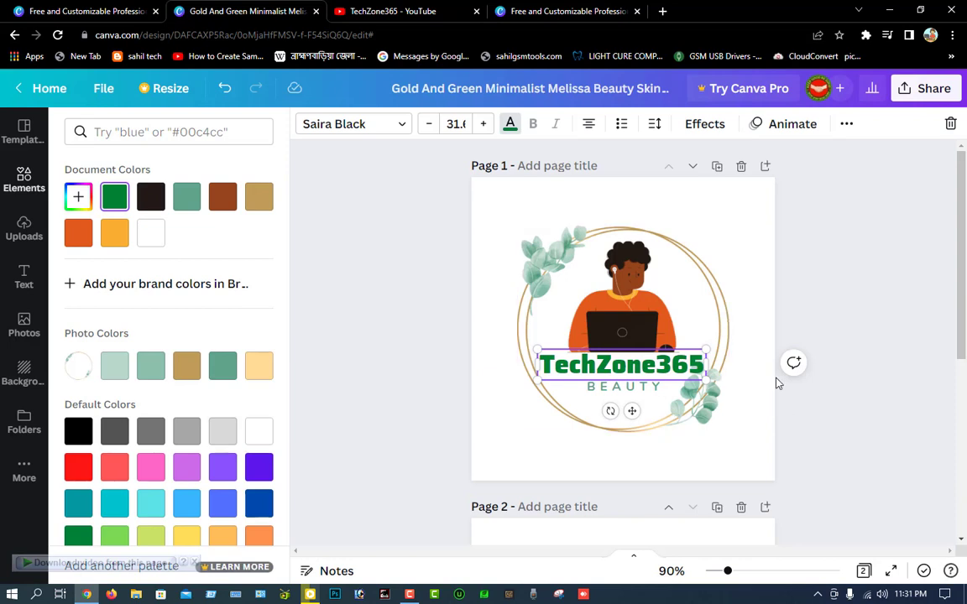
- Replace the BEAUTY text under the TechZone365 title with the tagline ALLTECH SOLUTION
{"action": "left_click", "coordinate": [621, 390]}
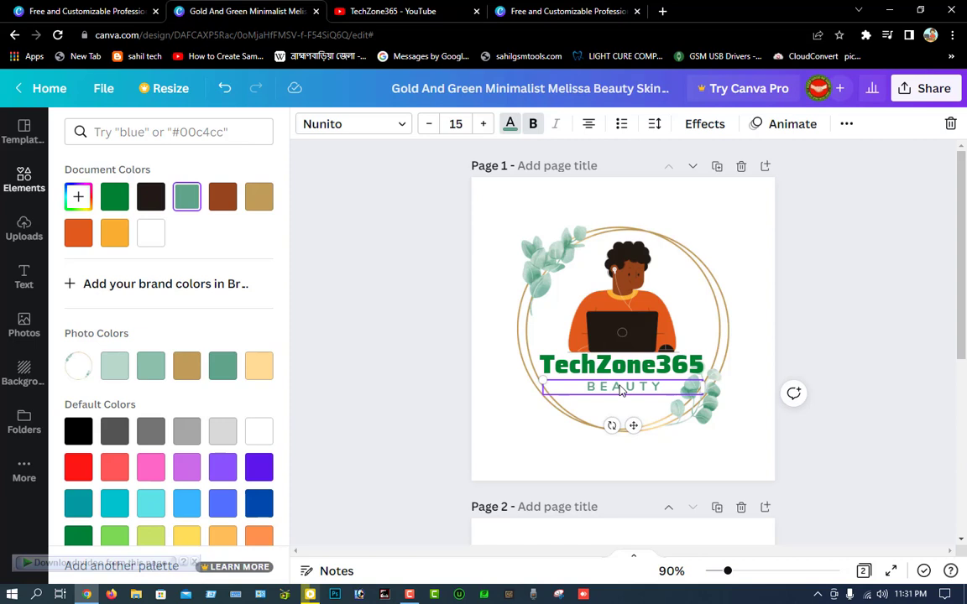
{"action": "double_click", "coordinate": [619, 388]}
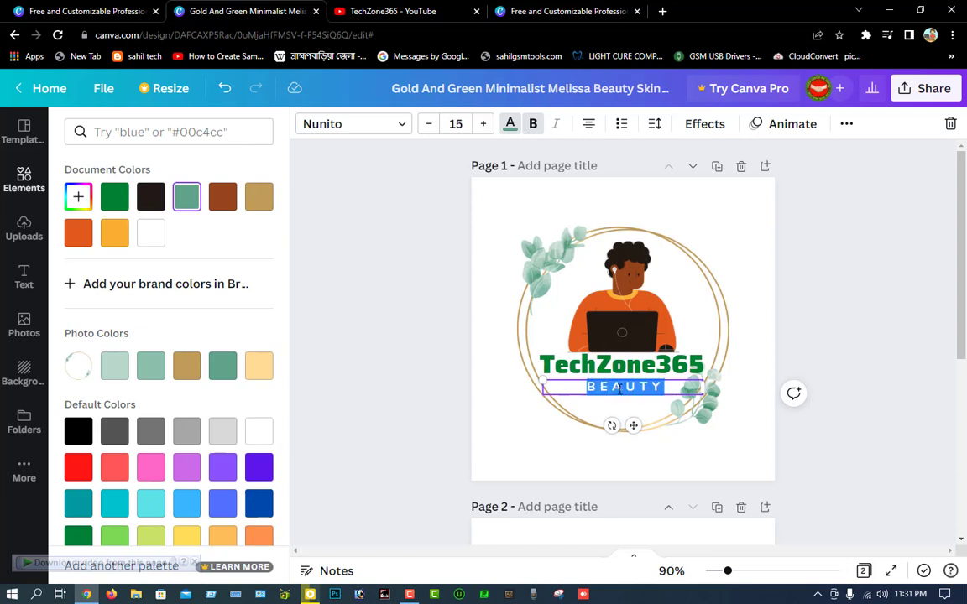
{"action": "type", "text": "ALL"}
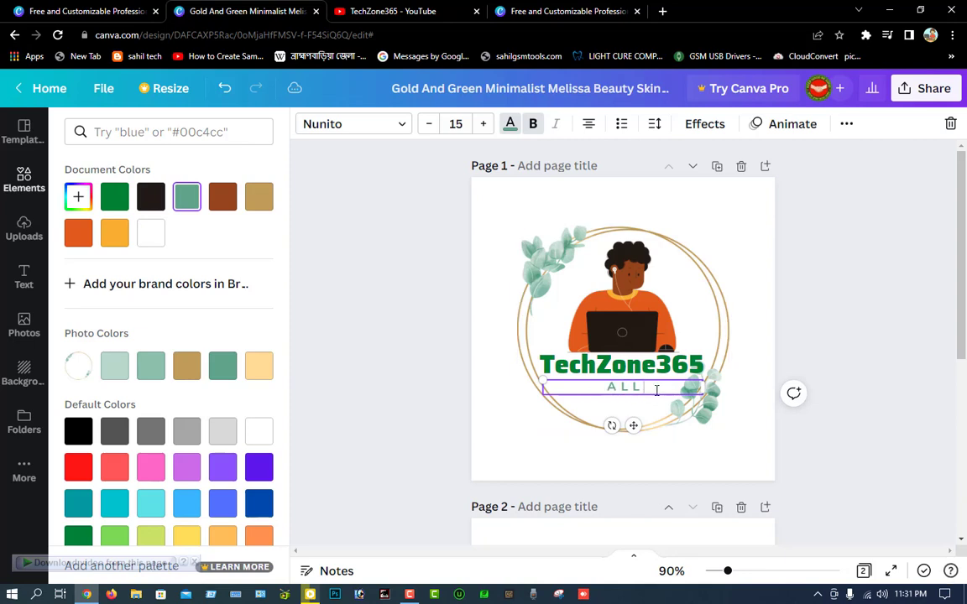
{"action": "type", "text": "TECH"}
{"action": "type", "text": "SOLUTION"}
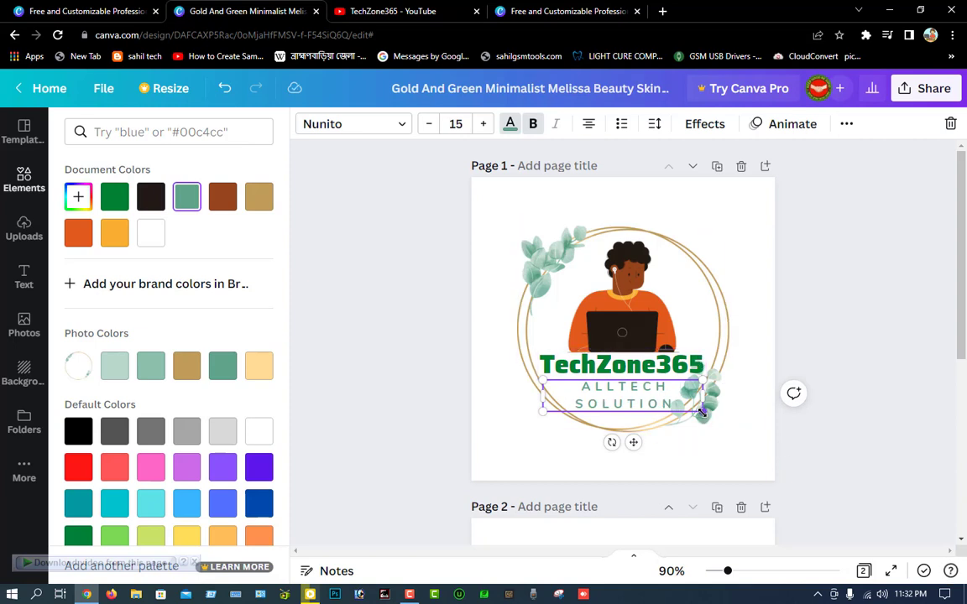
- Widen the tagline's text box and reduce its font size to 9.8 so the wording fits on a single line
{"action": "left_click", "coordinate": [428, 124]}
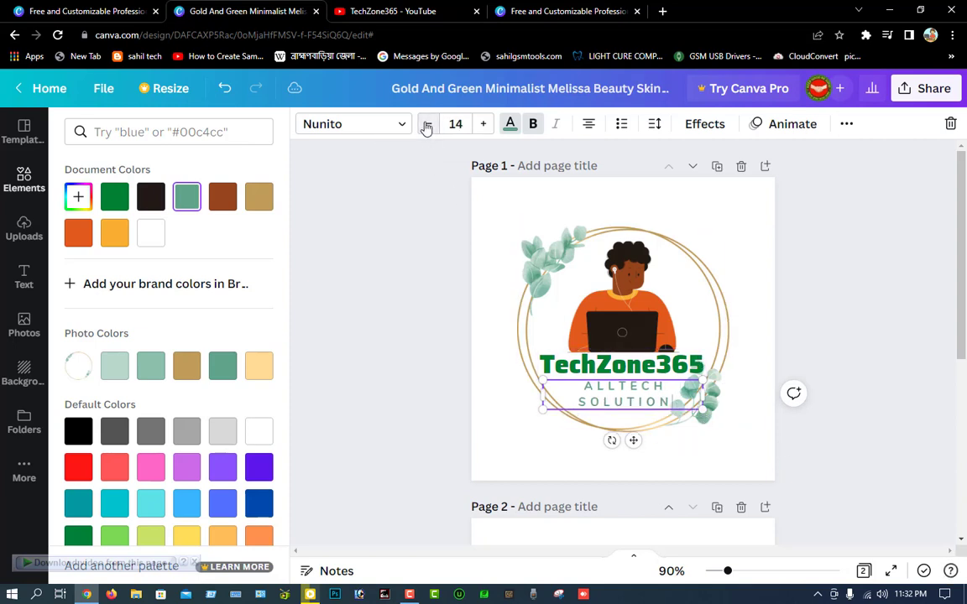
{"action": "left_click", "coordinate": [427, 124]}
{"action": "left_click_drag", "start_coordinate": [703, 407], "coordinate": [755, 394]}
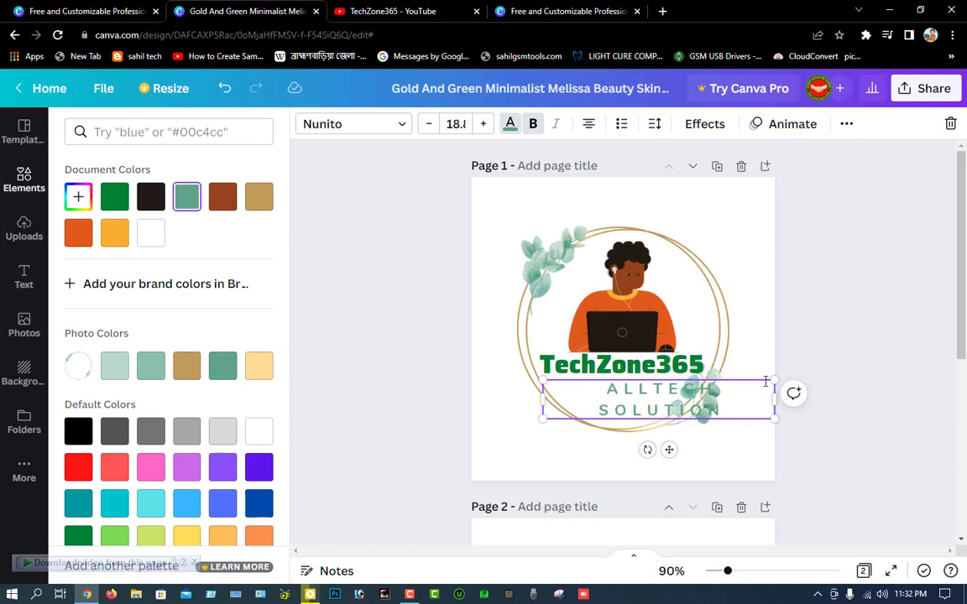
{"action": "left_click", "coordinate": [429, 124]}
{"action": "left_click", "coordinate": [429, 124]}
{"action": "left_click", "coordinate": [430, 124]}
{"action": "left_click", "coordinate": [430, 124]}
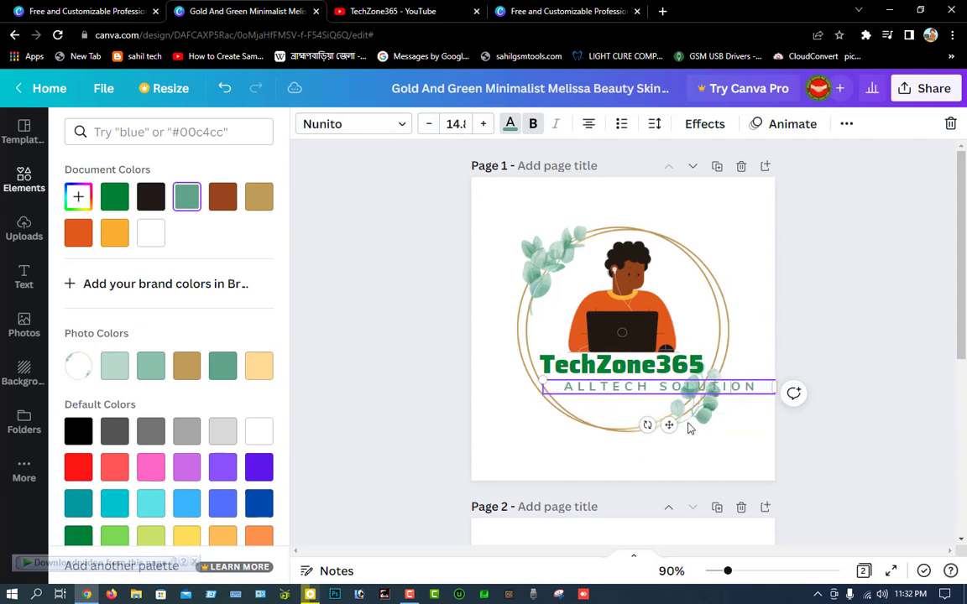
{"action": "left_click", "coordinate": [427, 126]}
{"action": "left_click", "coordinate": [427, 126]}
{"action": "left_click", "coordinate": [427, 125]}
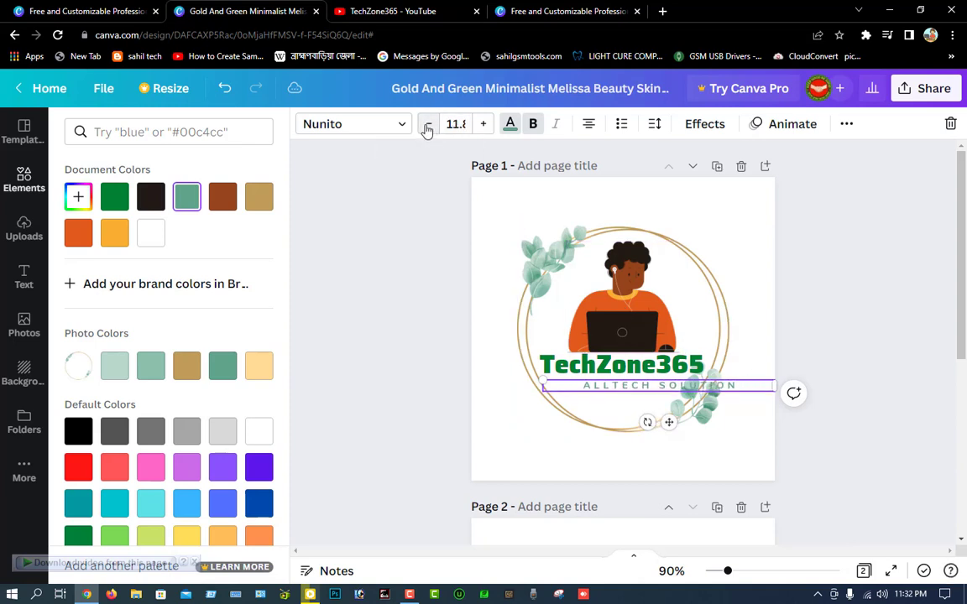
{"action": "left_click", "coordinate": [427, 126]}
{"action": "left_click", "coordinate": [426, 126]}
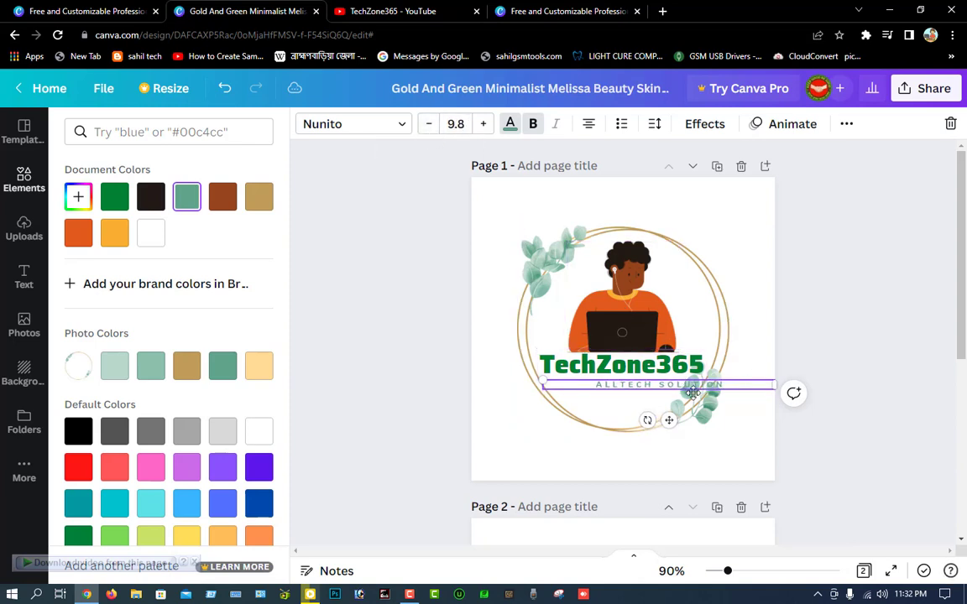
- Move the tagline to sit beneath the TechZone365 title inside the ring, and correct its wording to ALL TECH SOLUTION
{"action": "mouse_move", "coordinate": [722, 386]}
{"action": "left_mouse_down"}
{"action": "mouse_move", "coordinate": [650, 389]}
{"action": "mouse_move", "coordinate": [720, 382]}
{"action": "left_mouse_up"}
{"action": "left_click", "coordinate": [582, 389]}
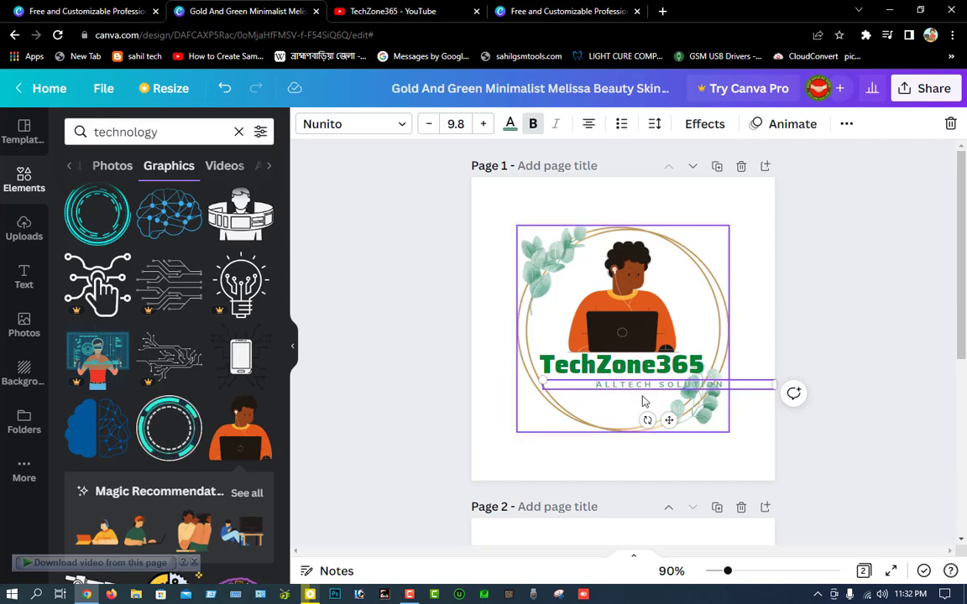
{"action": "left_click_drag", "start_coordinate": [640, 392], "coordinate": [711, 388]}
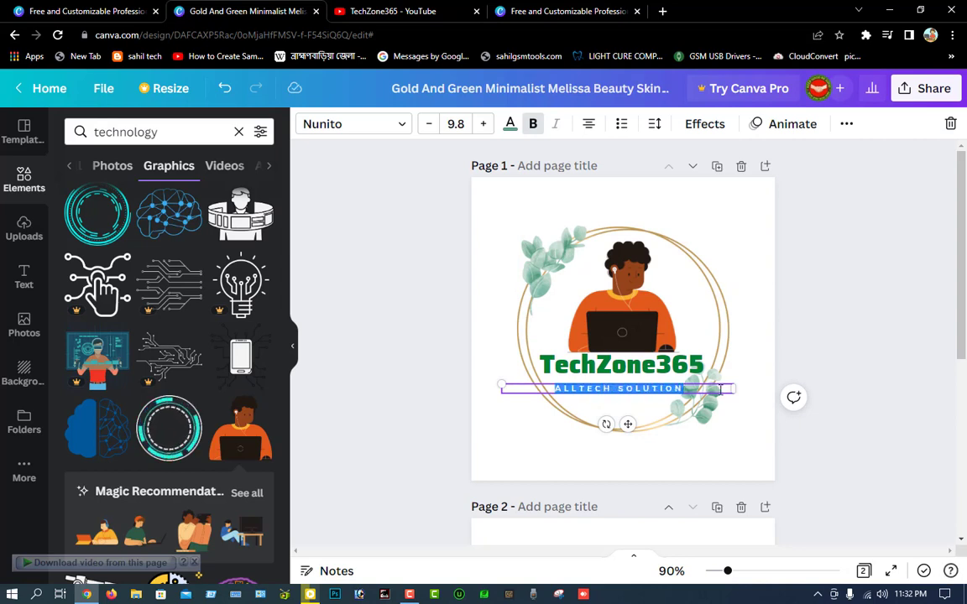
{"action": "left_click", "coordinate": [579, 389]}
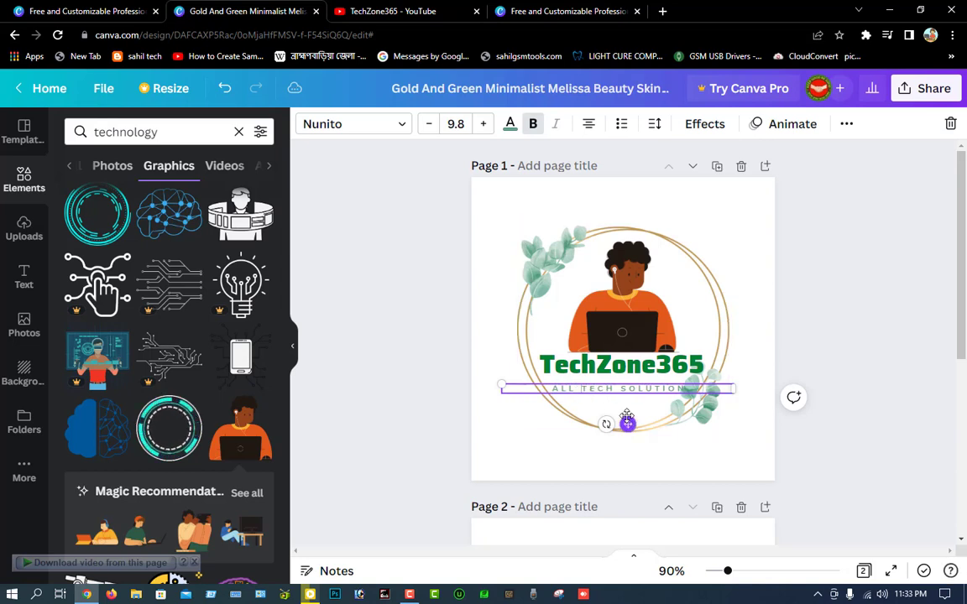
- Recolor the ALL TECH SOLUTION tagline bright red with the custom color #EF0505
{"action": "left_click", "coordinate": [510, 126]}
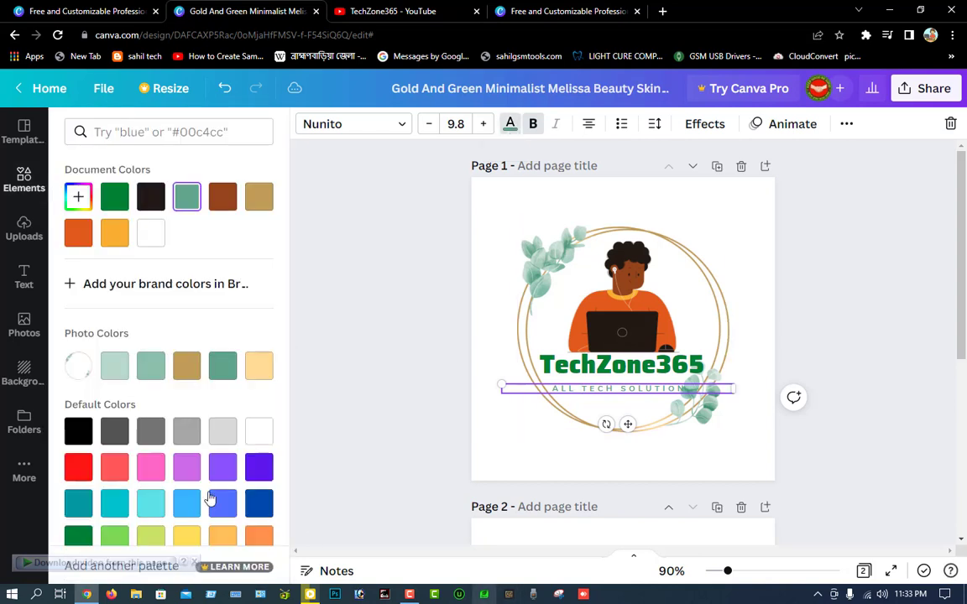
{"action": "scroll", "coordinate": [228, 428], "scroll_direction": "down", "scroll_amount": 1}
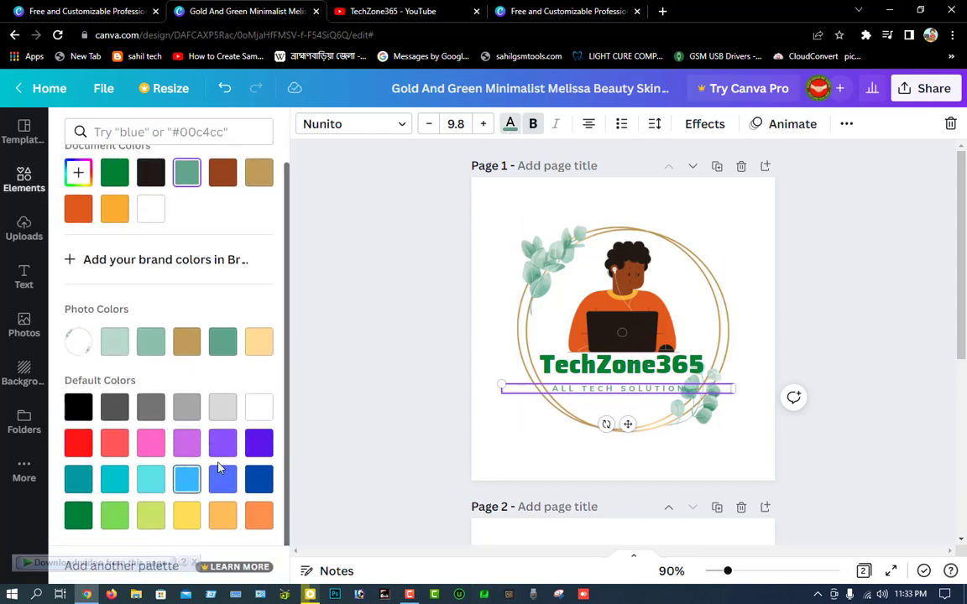
{"action": "left_click", "coordinate": [78, 172]}
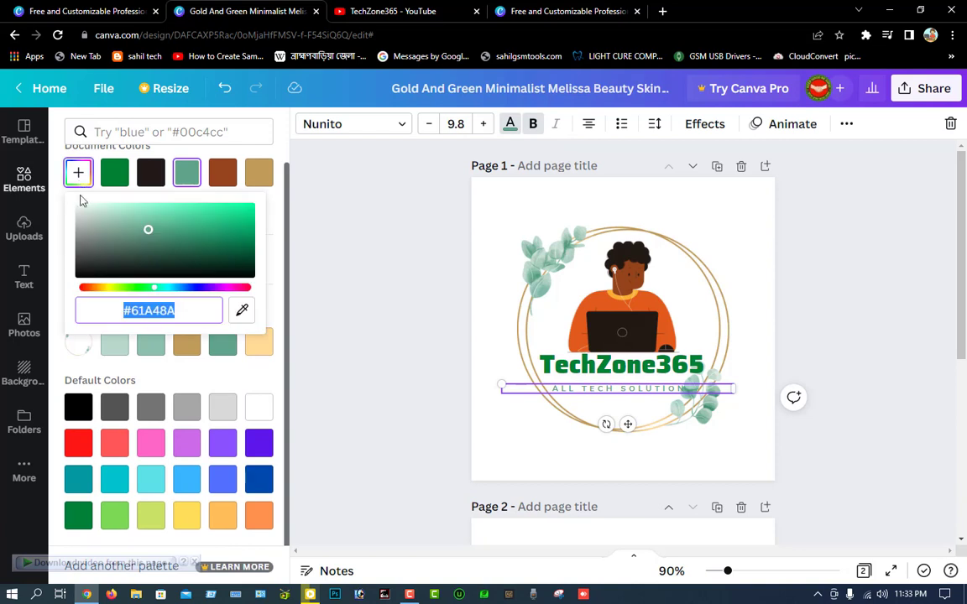
{"action": "left_click", "coordinate": [83, 287]}
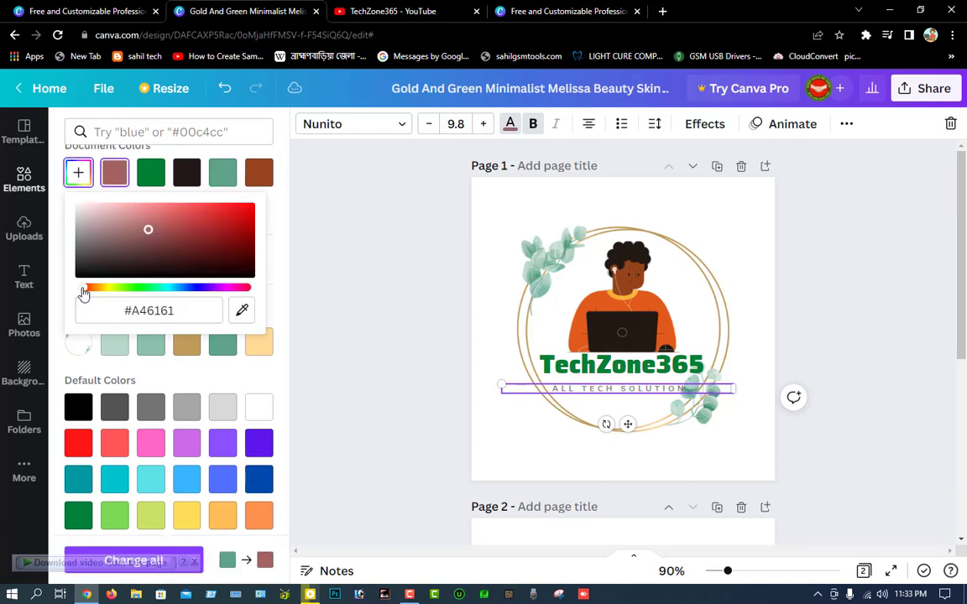
{"action": "left_click", "coordinate": [252, 213]}
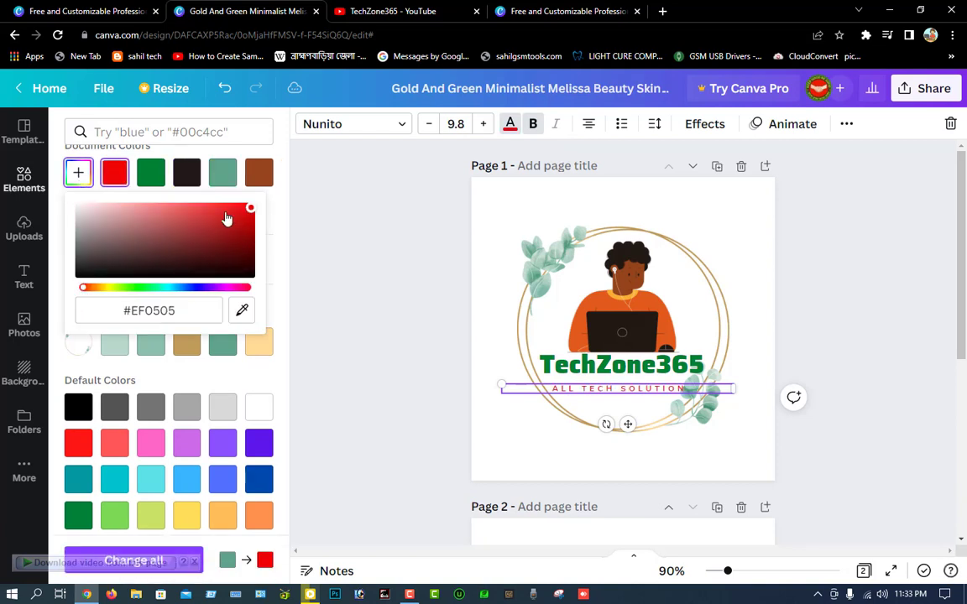
{"action": "left_click", "coordinate": [114, 172]}
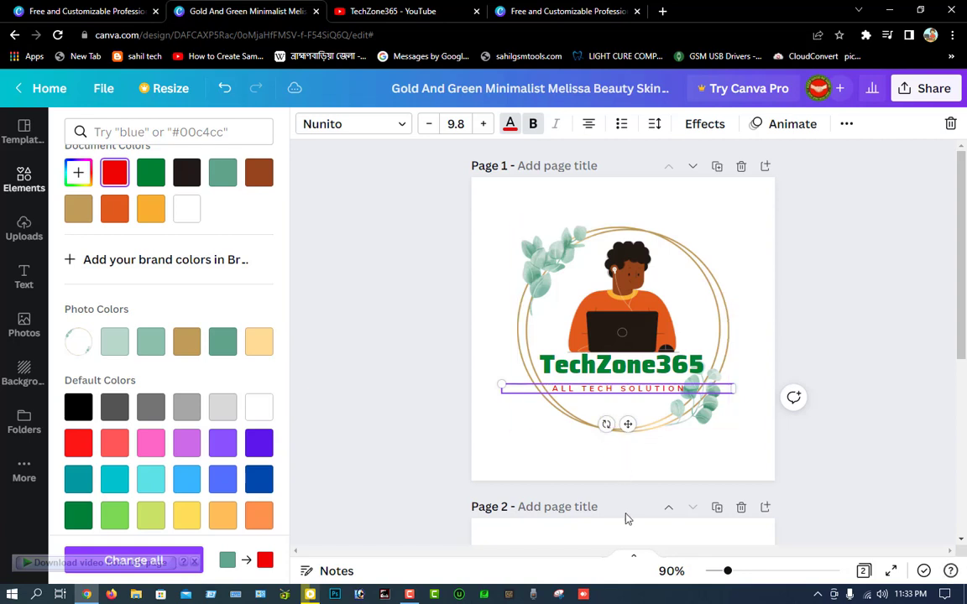
- Try toggling the bold formatting on the whole ALL TECH SOLUTION tagline
{"action": "left_click", "coordinate": [532, 125]}
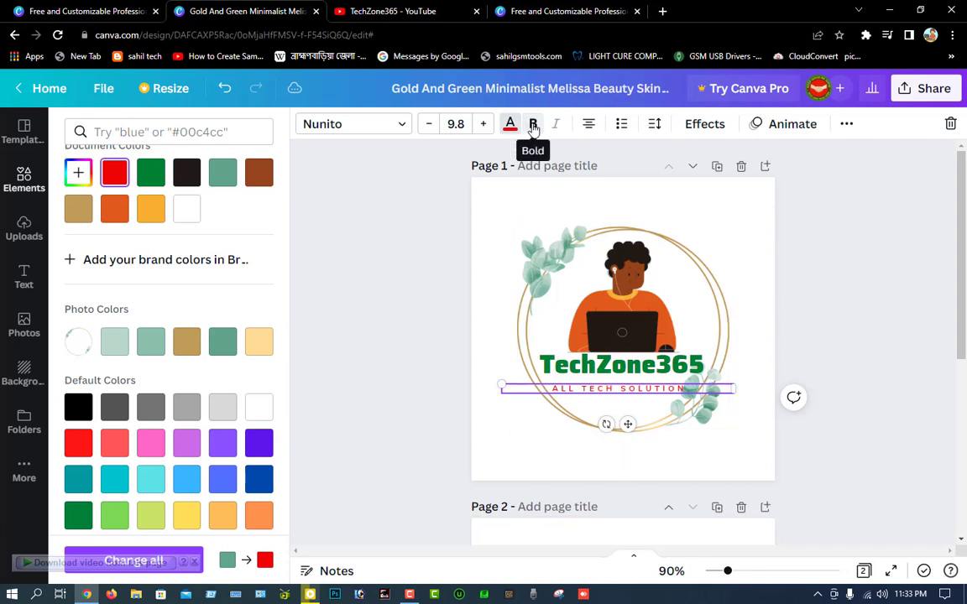
{"action": "left_click_drag", "start_coordinate": [552, 388], "coordinate": [687, 388]}
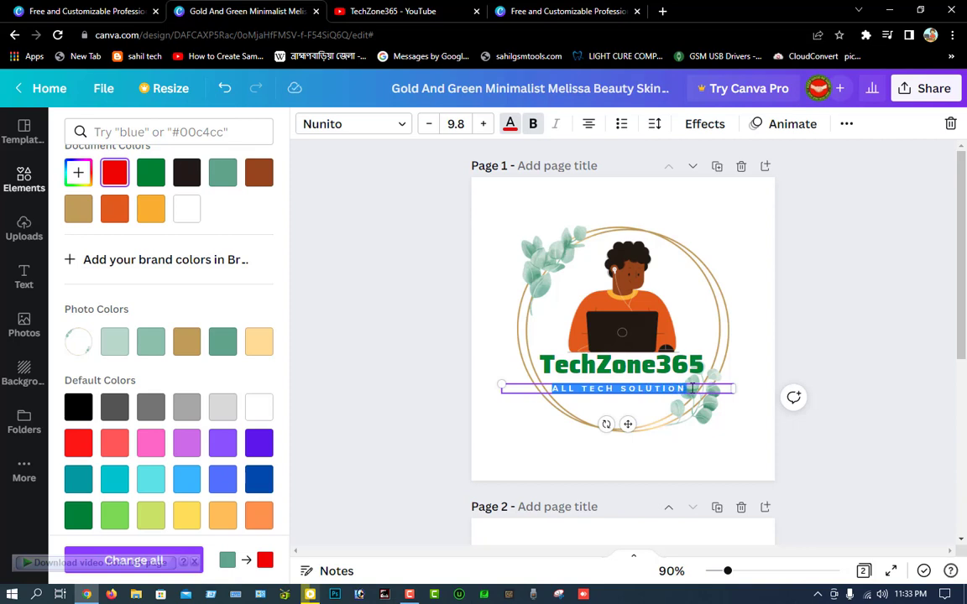
{"action": "left_click", "coordinate": [530, 127]}
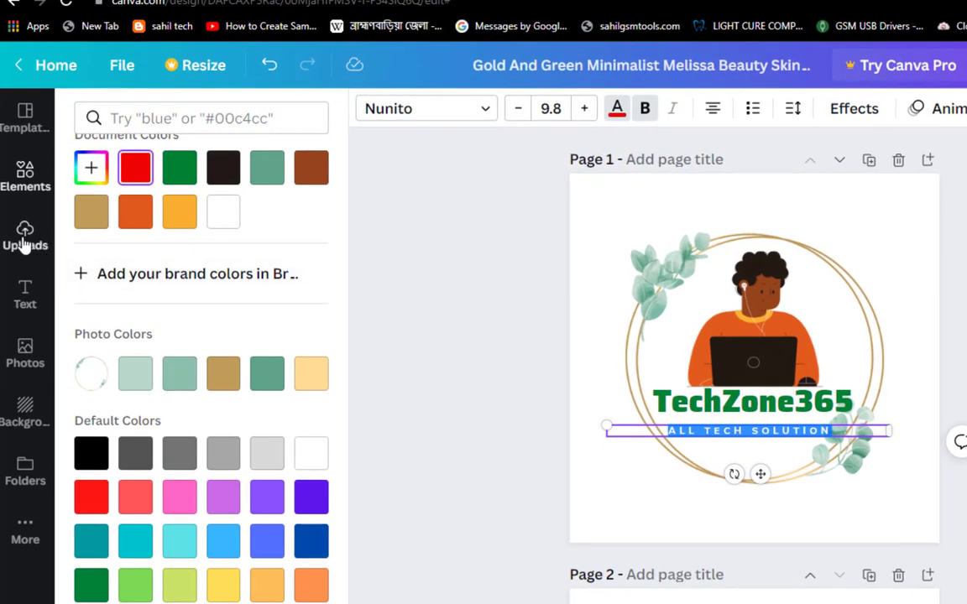
- Upload the blue headset-agent image from the Desktop folder to the media uploads
{"action": "key", "text": "Escape"}
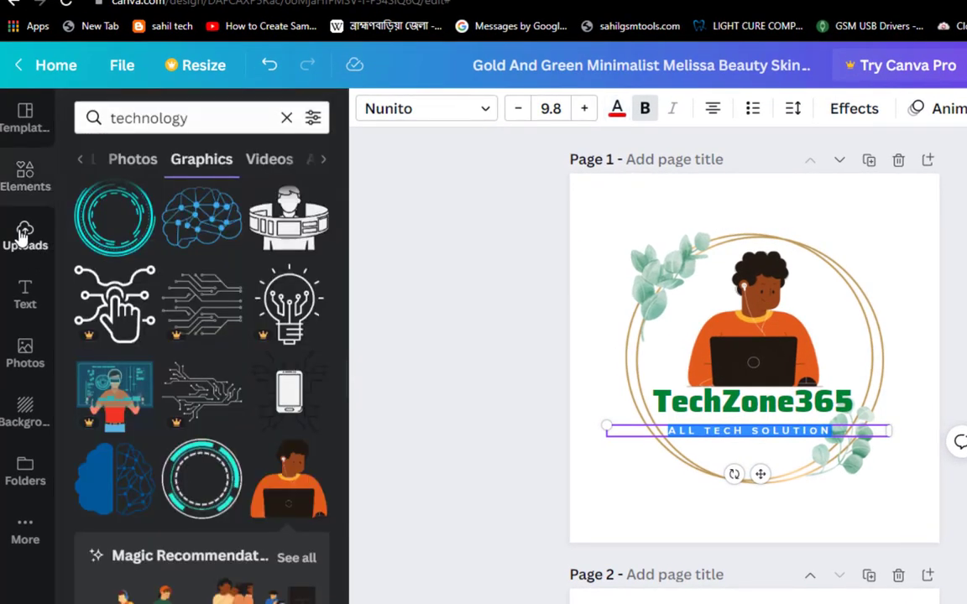
{"action": "left_click", "coordinate": [25, 235]}
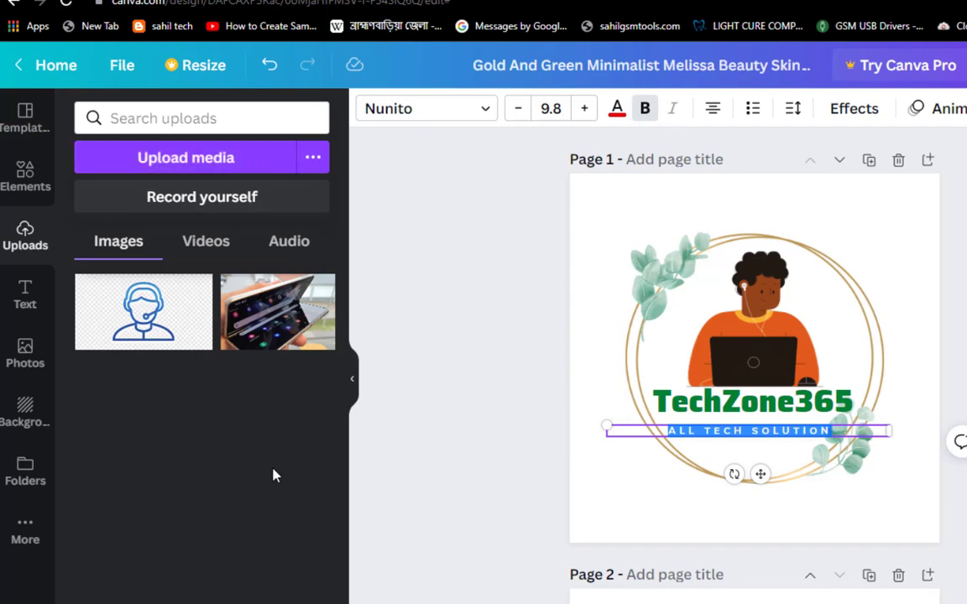
{"action": "left_click", "coordinate": [168, 168]}
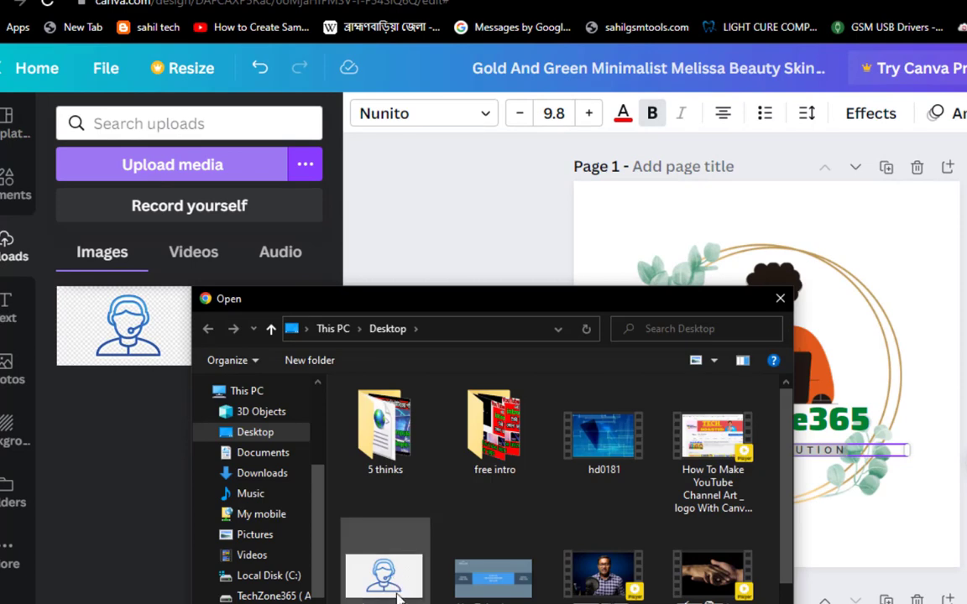
{"action": "double_click", "coordinate": [388, 579]}
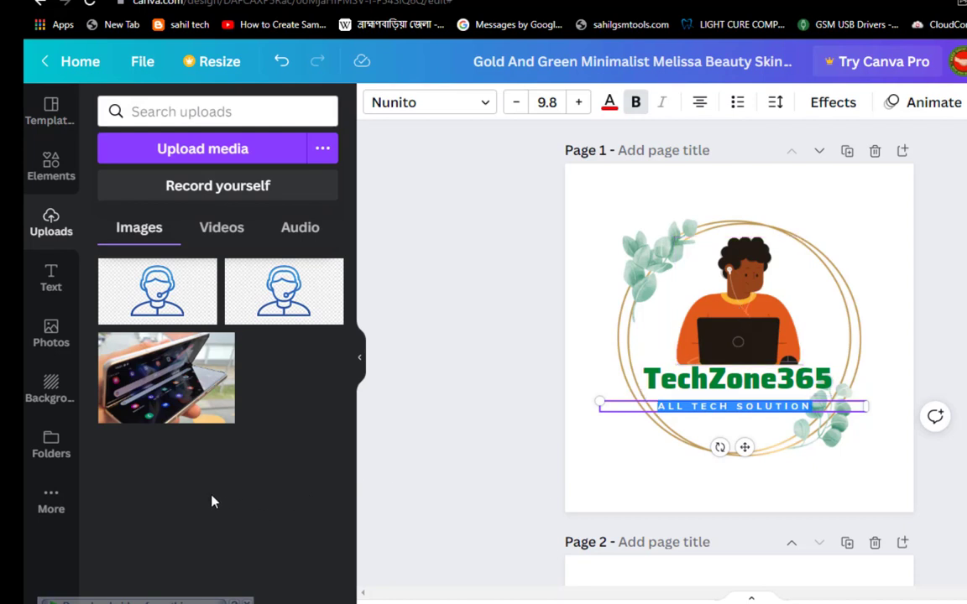
- Try adding the neon LEVEL UP font combination to the logo on page 1
{"action": "left_click", "coordinate": [50, 281]}
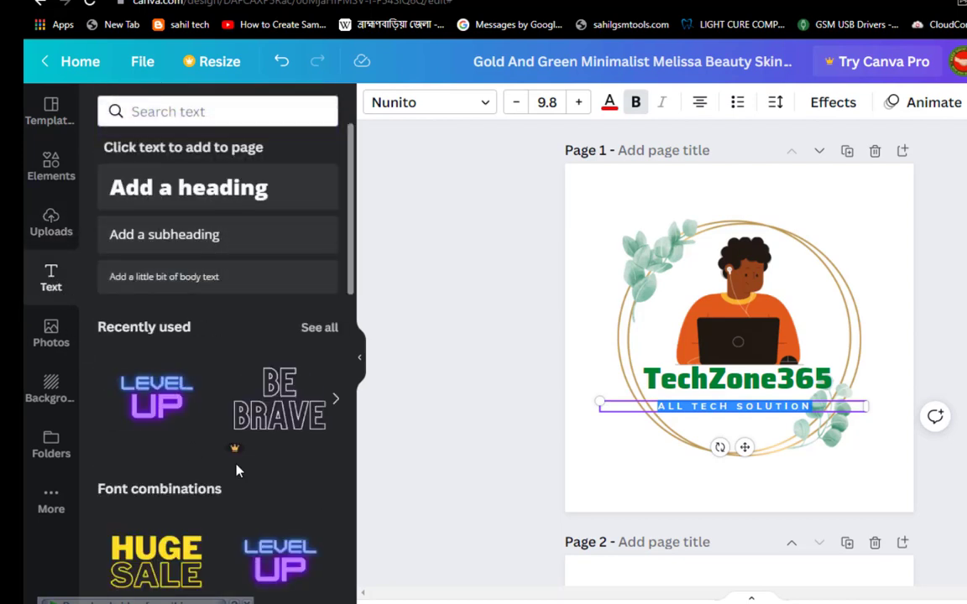
{"action": "left_click", "coordinate": [656, 382]}
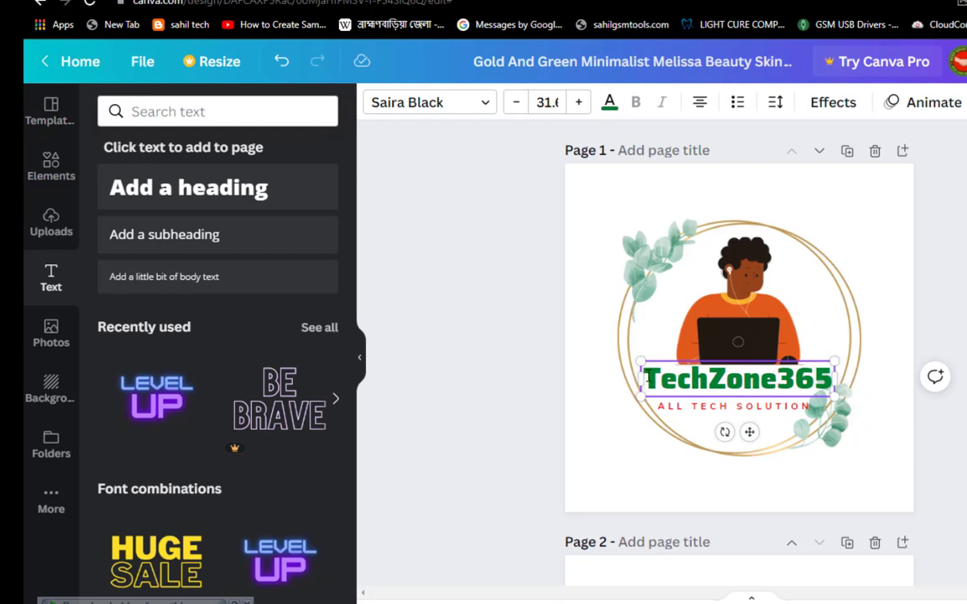
{"action": "left_click_drag", "start_coordinate": [647, 379], "coordinate": [850, 384]}
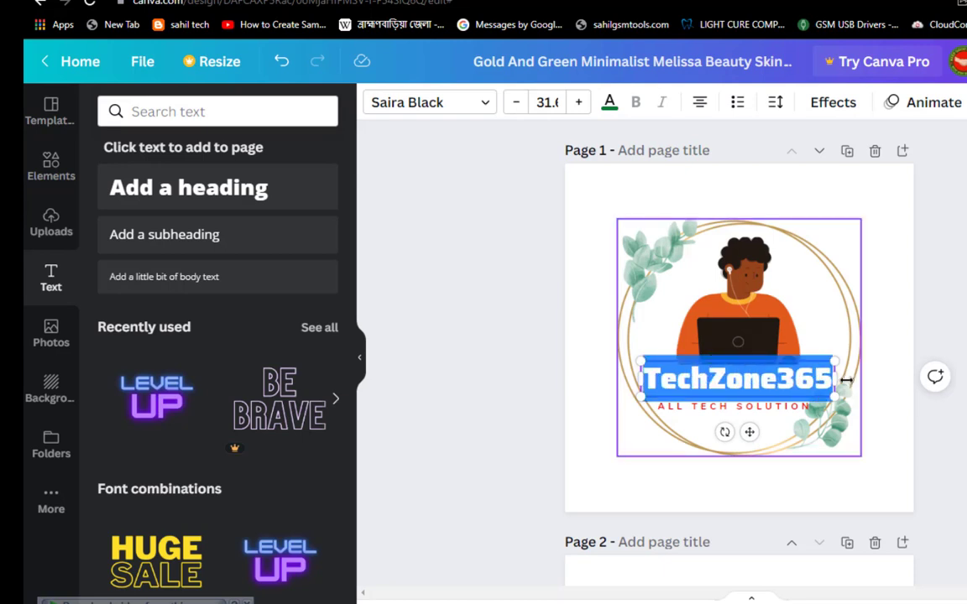
{"action": "left_click", "coordinate": [271, 561]}
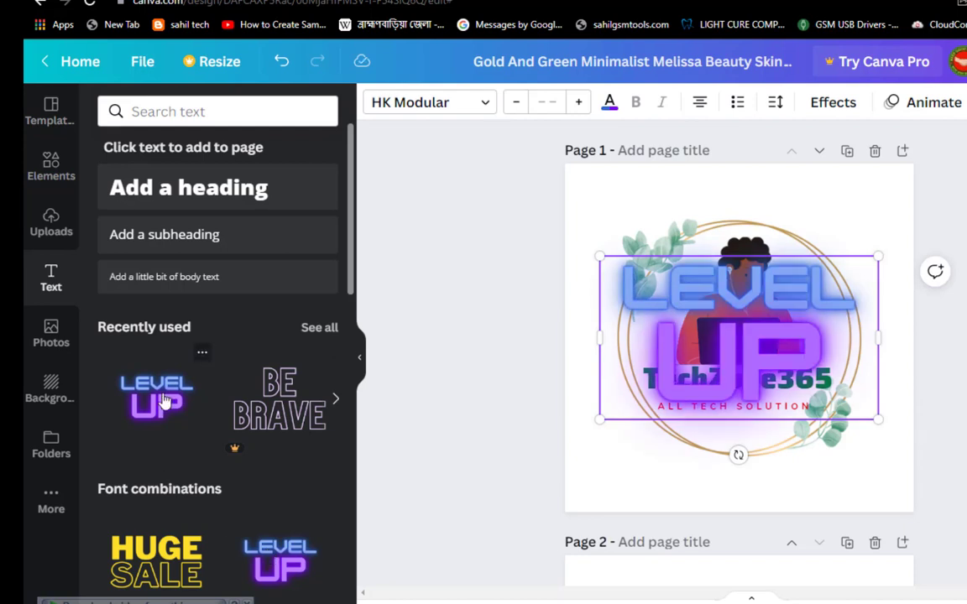
- Delete both parts of the neon LEVEL UP text from the logo
{"action": "key", "text": "Escape"}
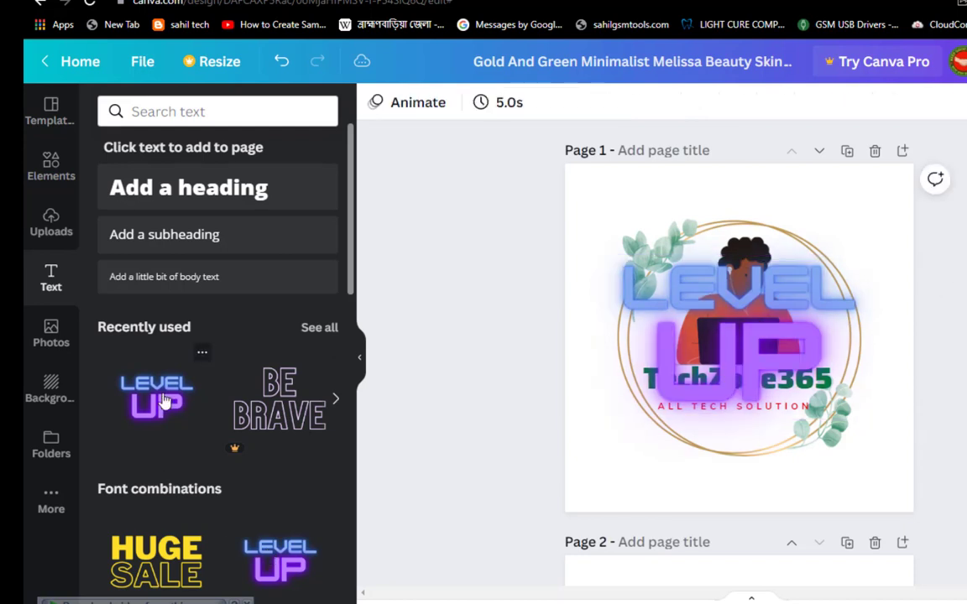
{"action": "left_click", "coordinate": [735, 332]}
{"action": "key", "text": "Delete"}
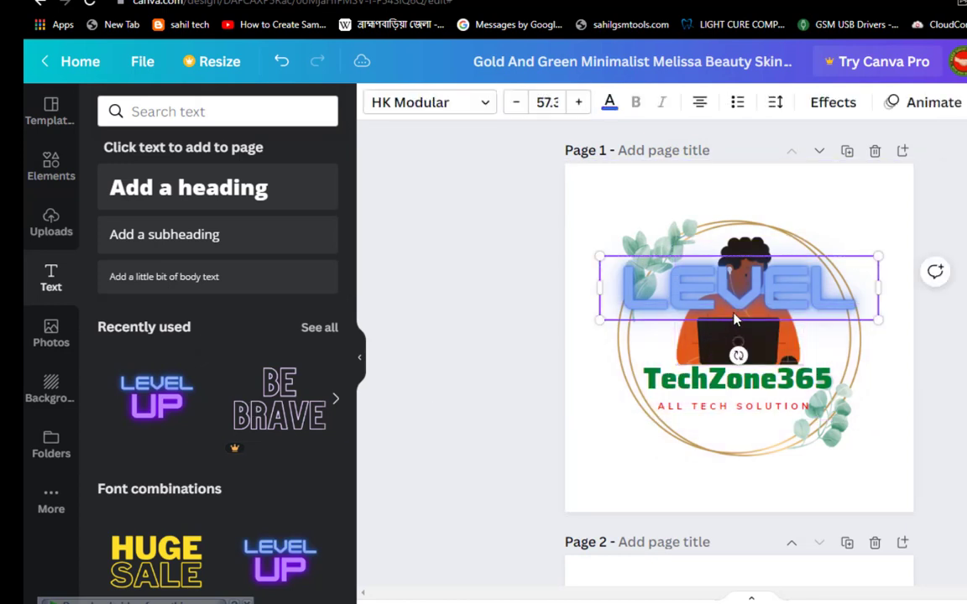
{"action": "key", "text": "BackSpace"}
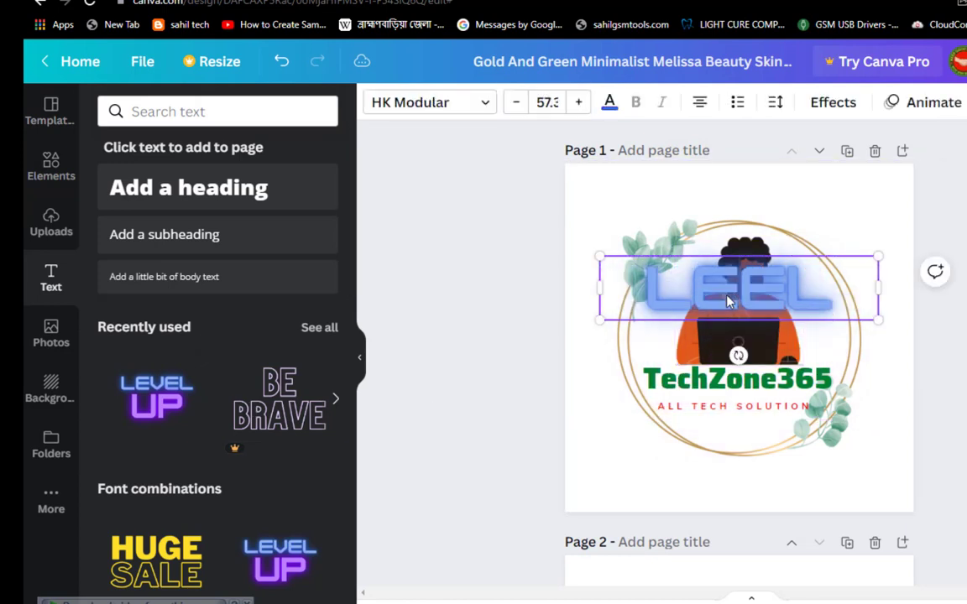
{"action": "key", "text": "BackSpace"}
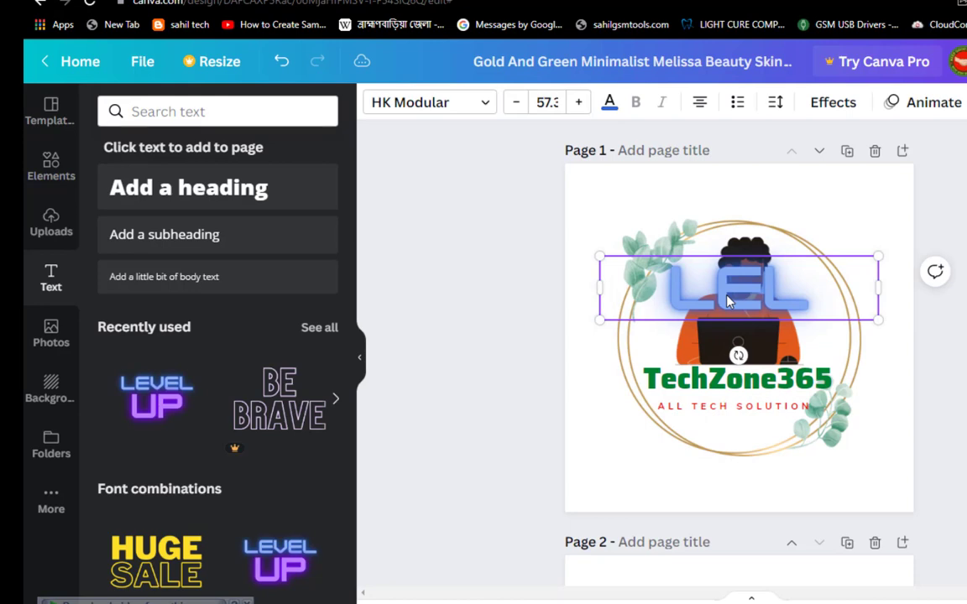
{"action": "key", "text": "BackSpace"}
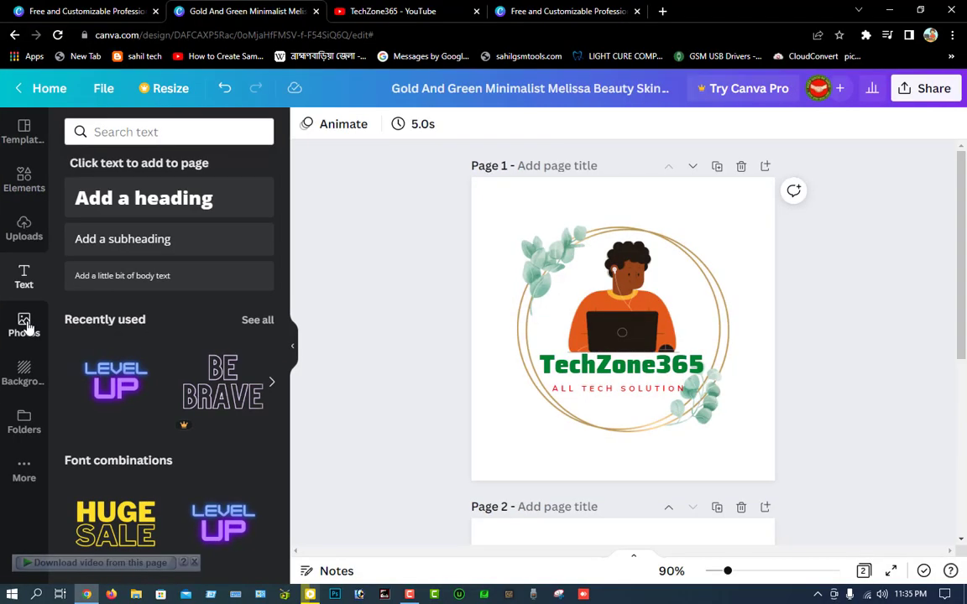
{"action": "left_click", "coordinate": [52, 331]}
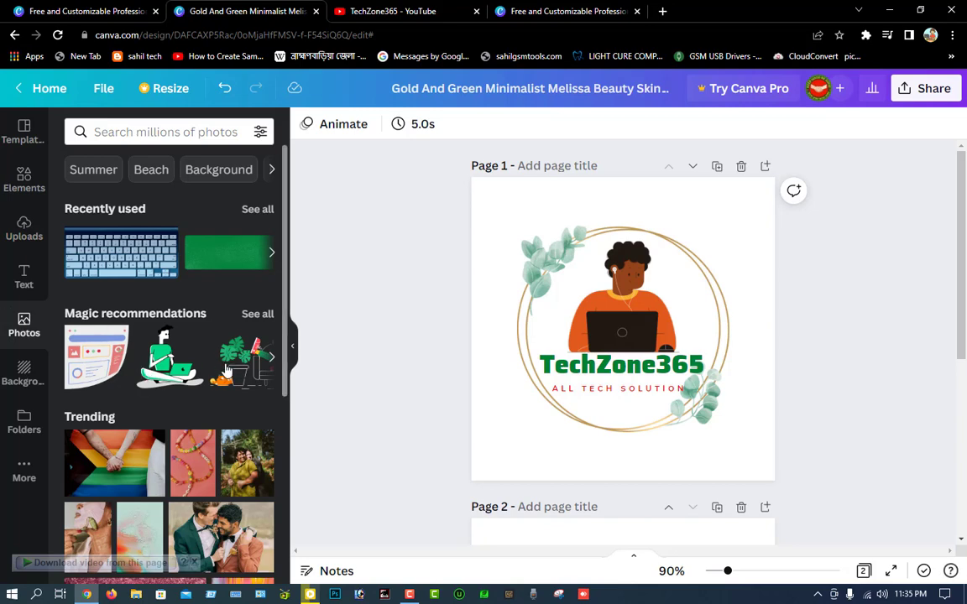
{"action": "scroll", "coordinate": [225, 370], "scroll_direction": "down", "scroll_amount": 4}
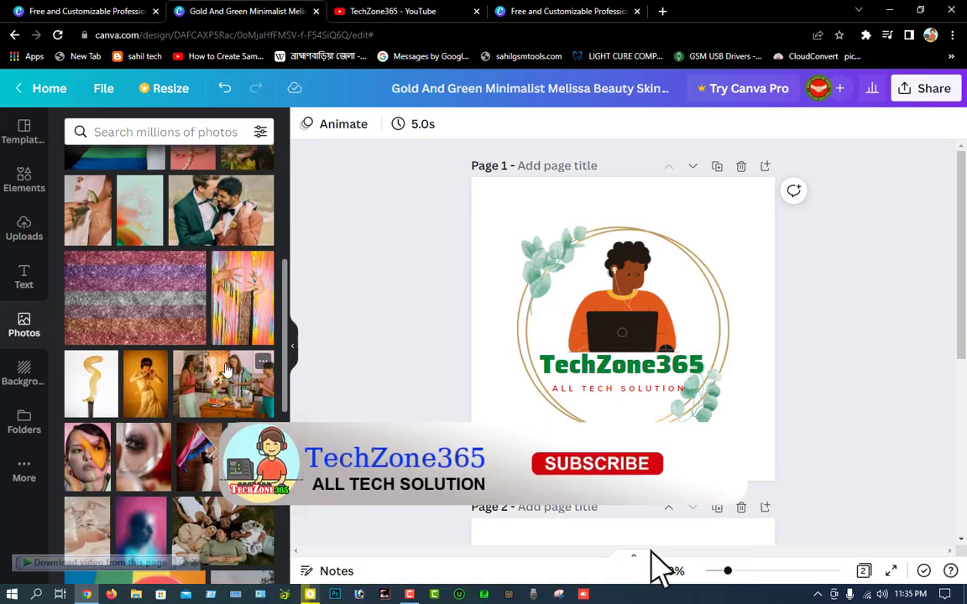
{"action": "scroll", "coordinate": [219, 394], "scroll_direction": "up", "scroll_amount": 4}
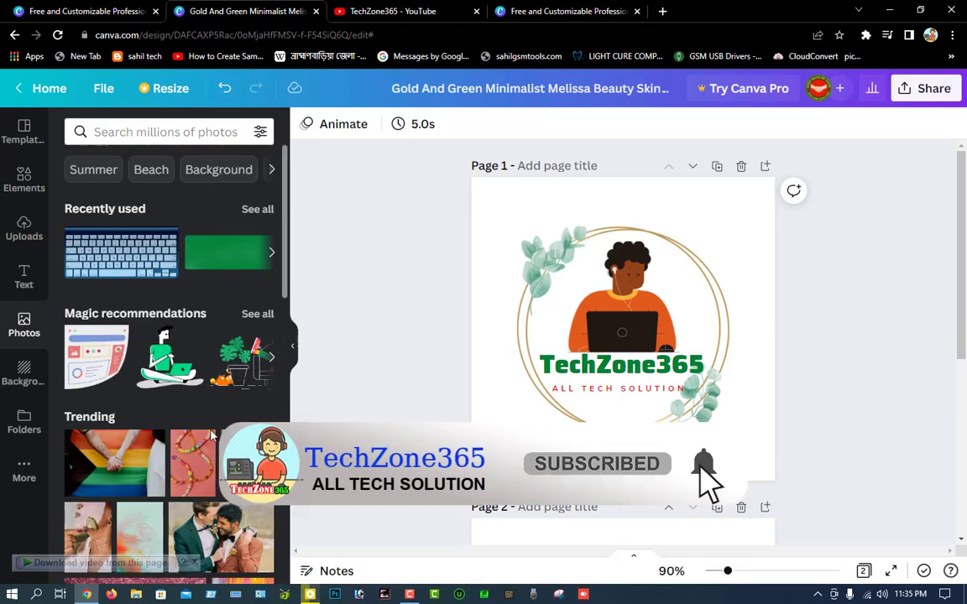
- Set the dark galaxy image with the purple glow from the background library as the background of page 1
{"action": "left_click", "coordinate": [23, 376]}
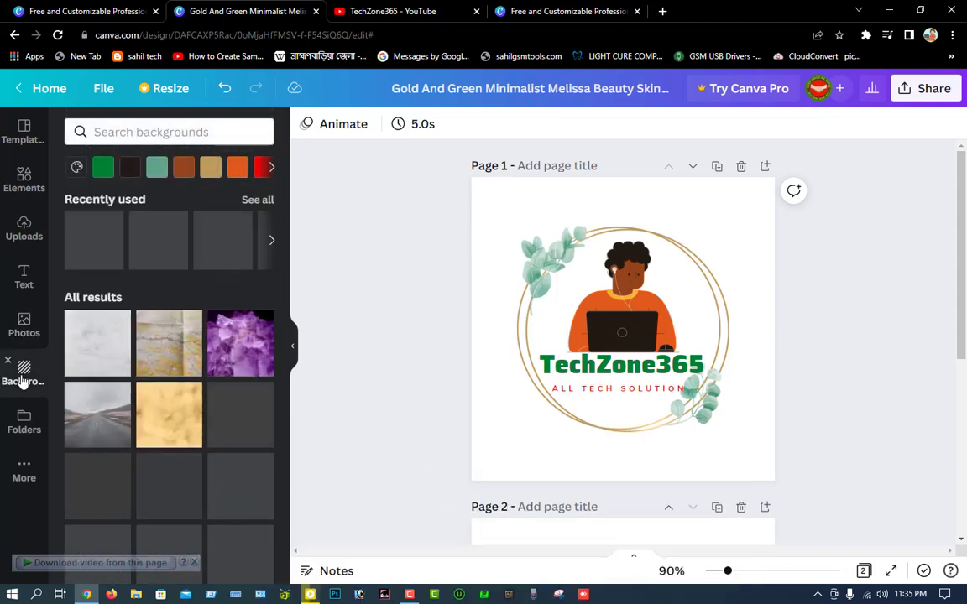
{"action": "scroll", "coordinate": [241, 320], "scroll_direction": "down", "scroll_amount": 3}
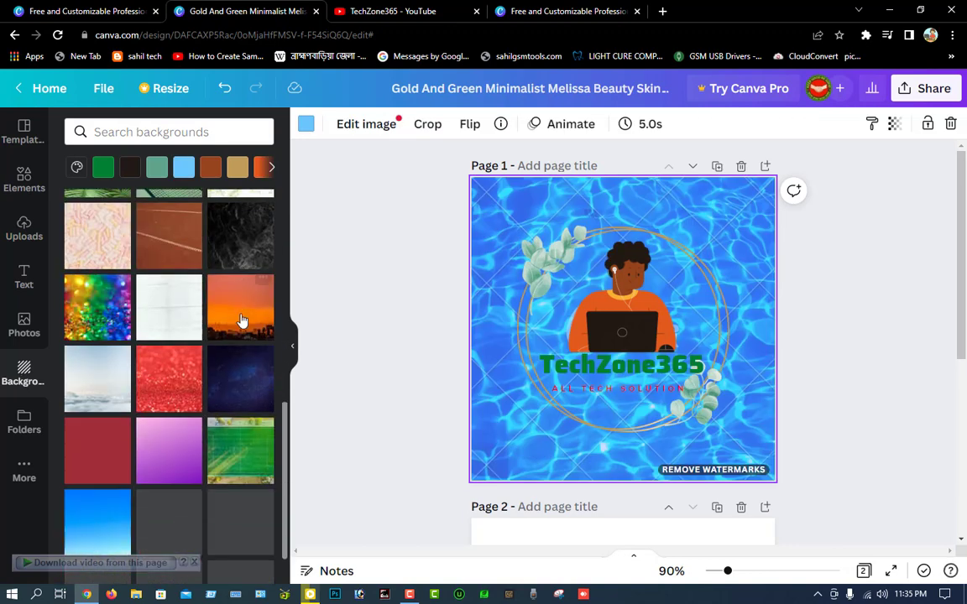
{"action": "scroll", "coordinate": [242, 320], "scroll_direction": "down", "scroll_amount": 3}
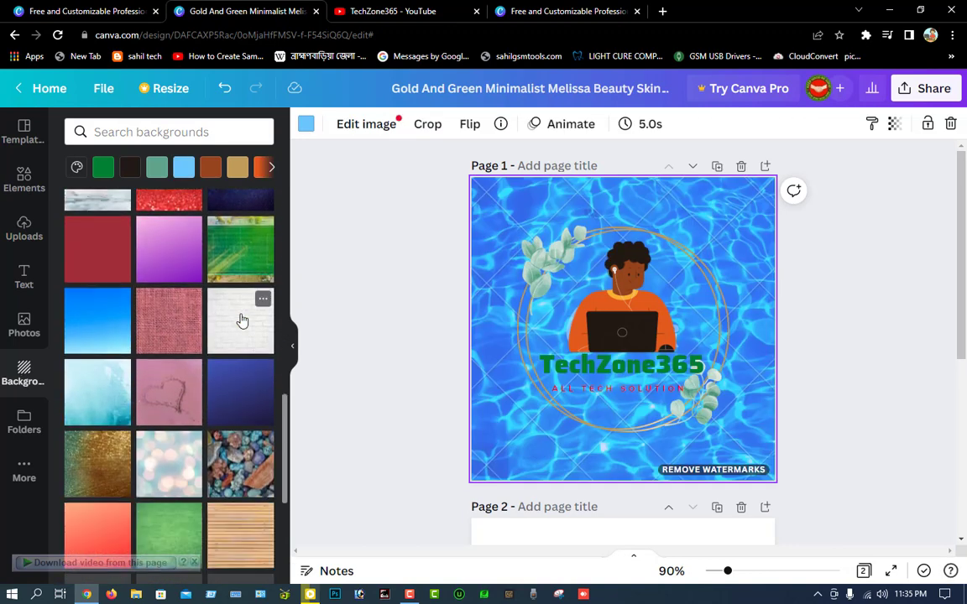
{"action": "scroll", "coordinate": [241, 320], "scroll_direction": "down", "scroll_amount": 5}
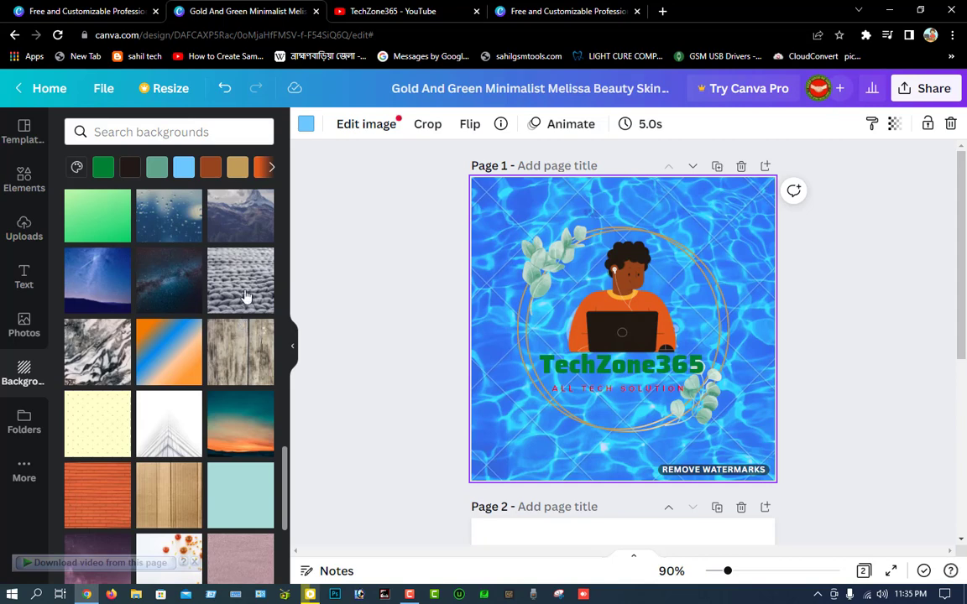
{"action": "scroll", "coordinate": [187, 335], "scroll_direction": "down", "scroll_amount": 2}
{"action": "scroll", "coordinate": [187, 336], "scroll_direction": "down", "scroll_amount": 1}
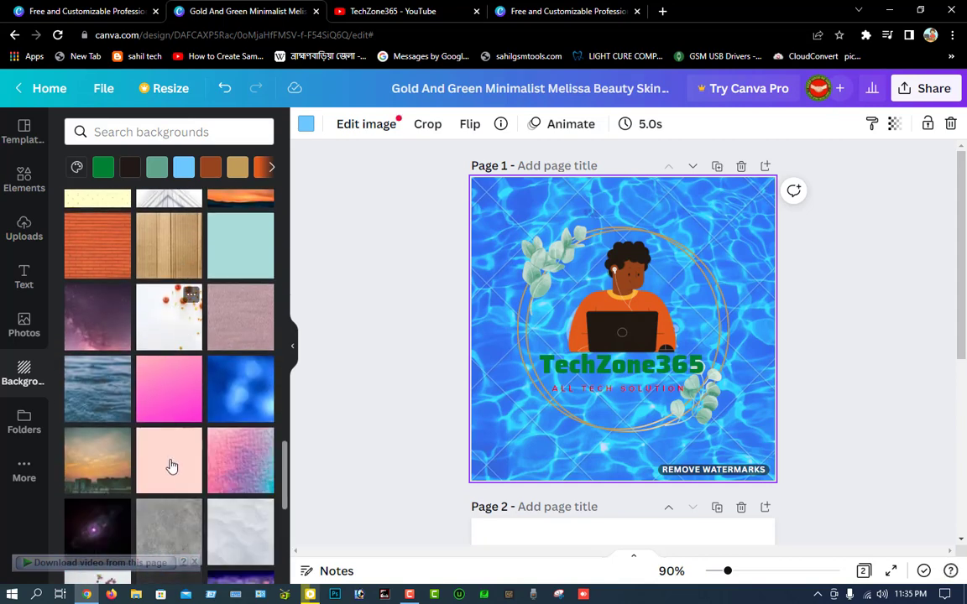
{"action": "left_click", "coordinate": [93, 533]}
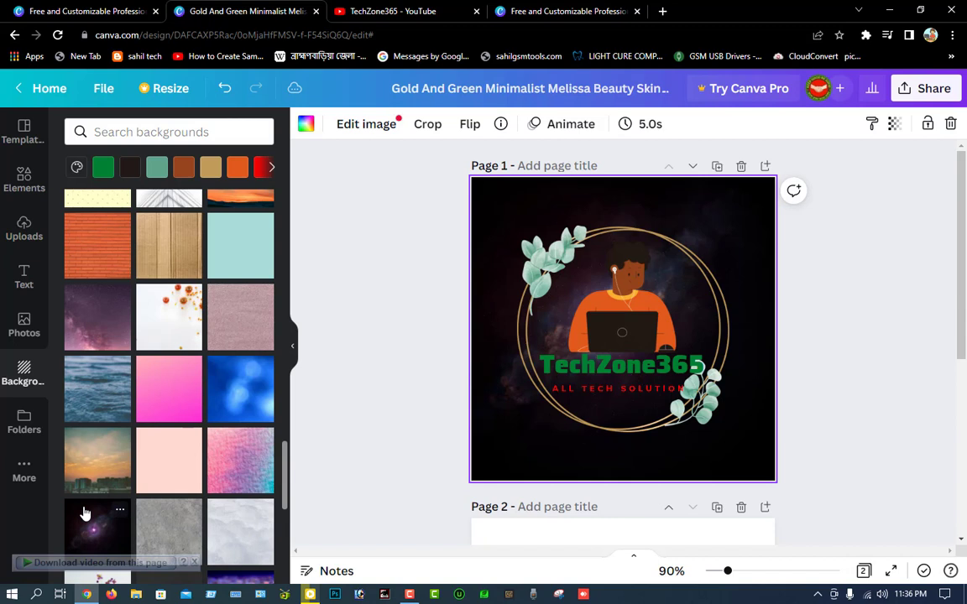
{"action": "scroll", "coordinate": [248, 436], "scroll_direction": "down", "scroll_amount": 3}
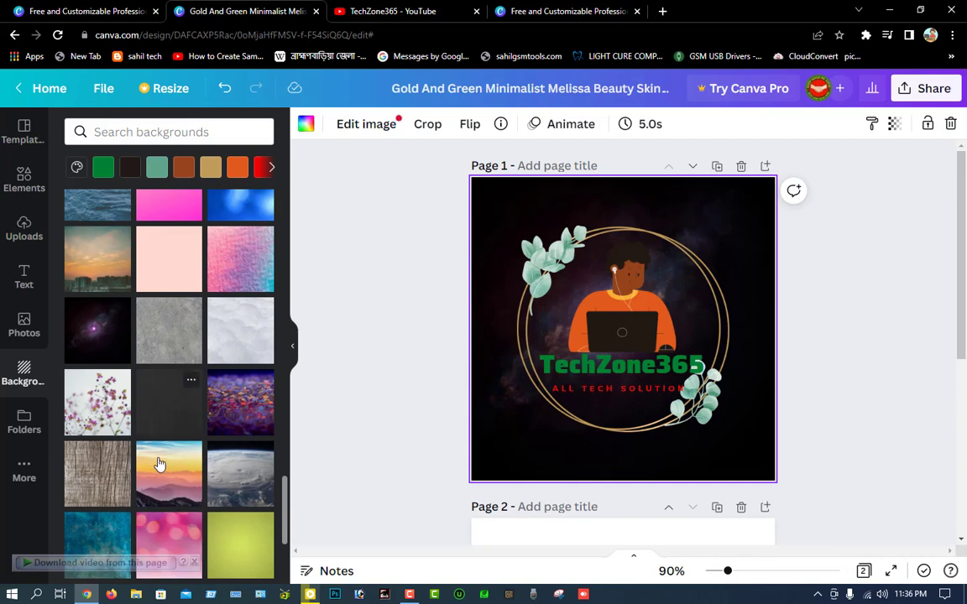
{"action": "scroll", "coordinate": [143, 467], "scroll_direction": "up", "scroll_amount": 10}
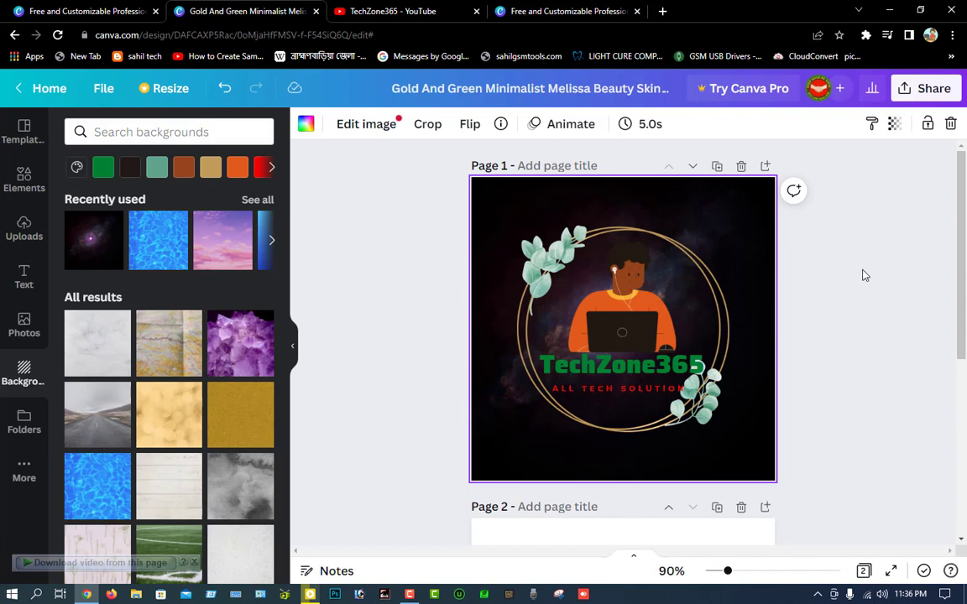
- Download all pages of the logo design as PNG files at 500 × 500 px
{"action": "left_click", "coordinate": [909, 89]}
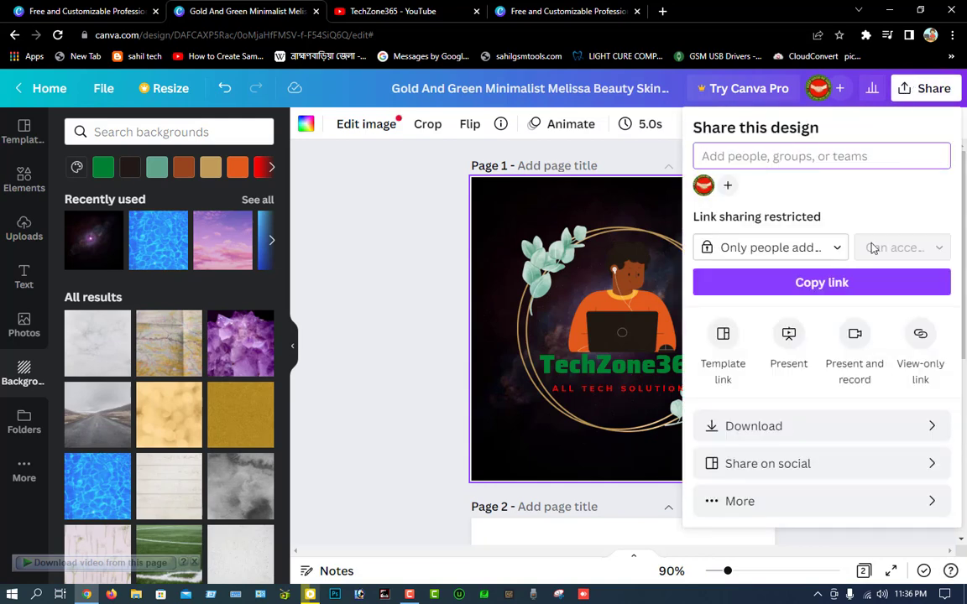
{"action": "left_click", "coordinate": [770, 428]}
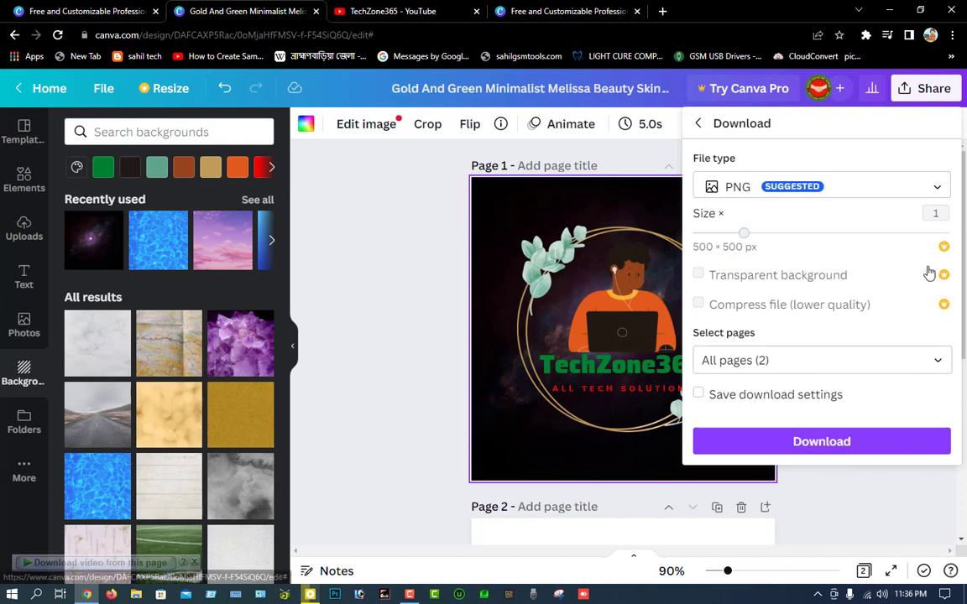
{"action": "left_click", "coordinate": [940, 191]}
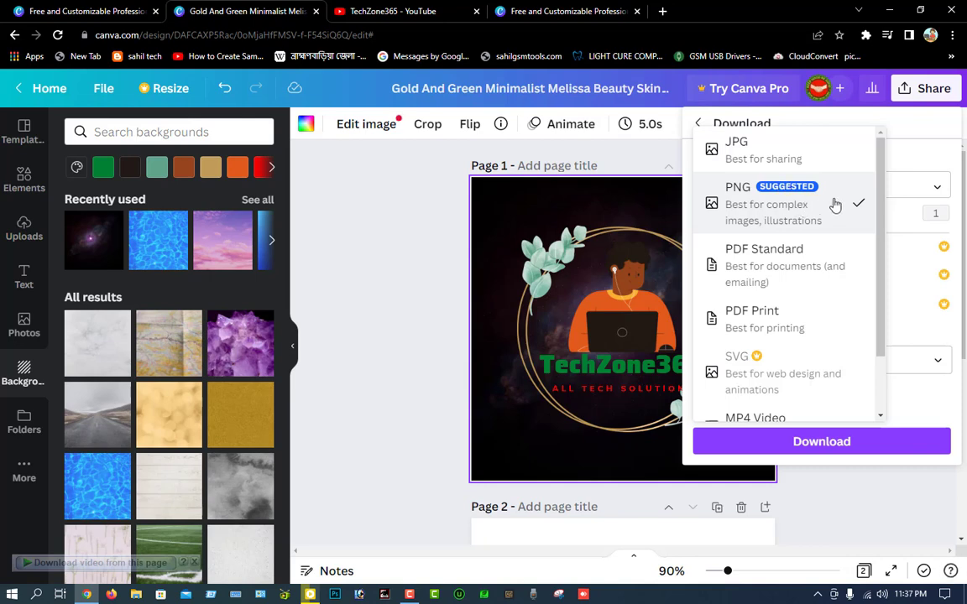
{"action": "scroll", "coordinate": [807, 415], "scroll_direction": "down", "scroll_amount": 1}
{"action": "left_click", "coordinate": [813, 445]}
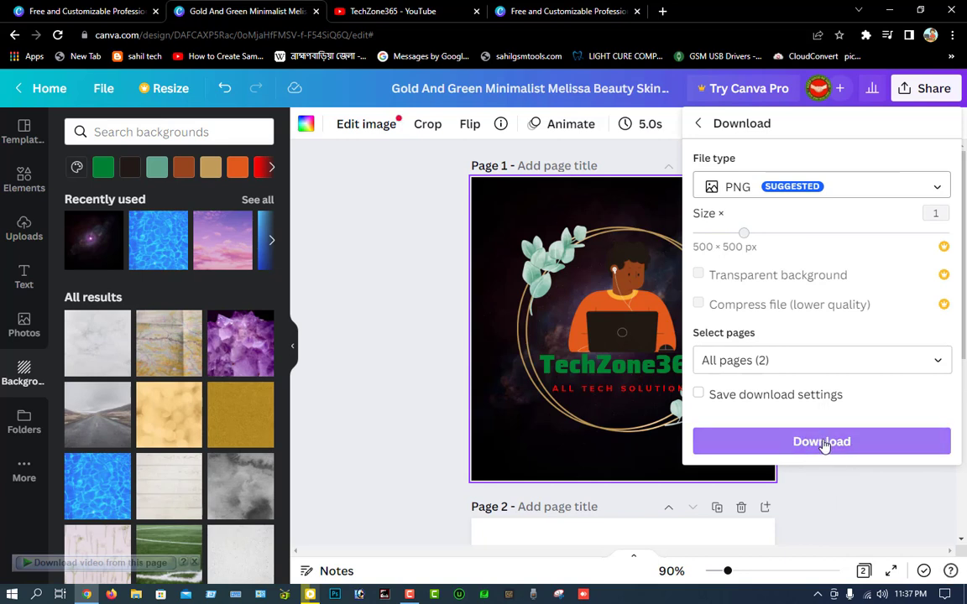
{"action": "left_click", "coordinate": [824, 445]}
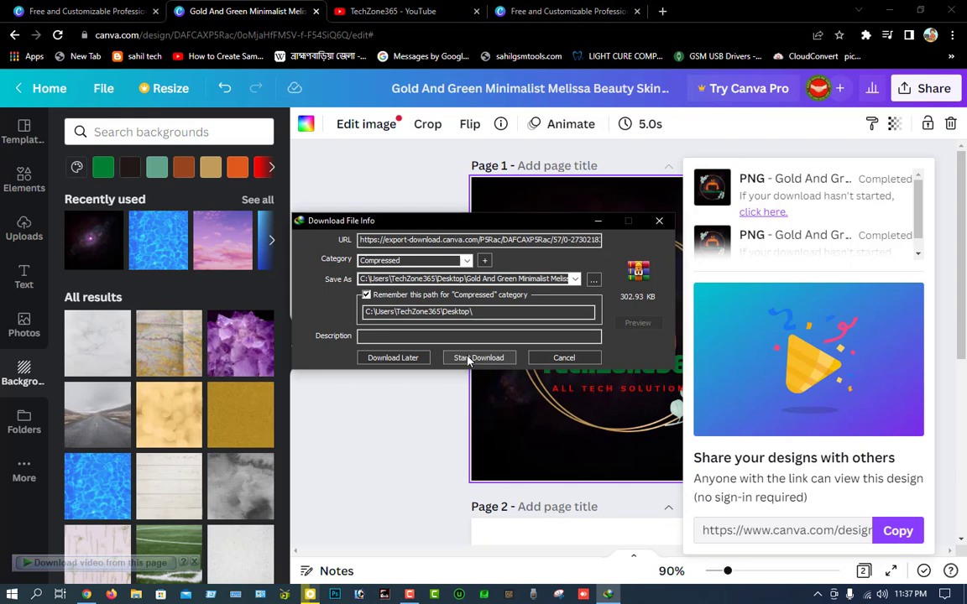
- Save the download to the Desktop as Gold And Green Minimalist Melissa Beauty Skincare Branding Logo_2 and start the transfer
{"action": "left_click", "coordinate": [593, 281]}
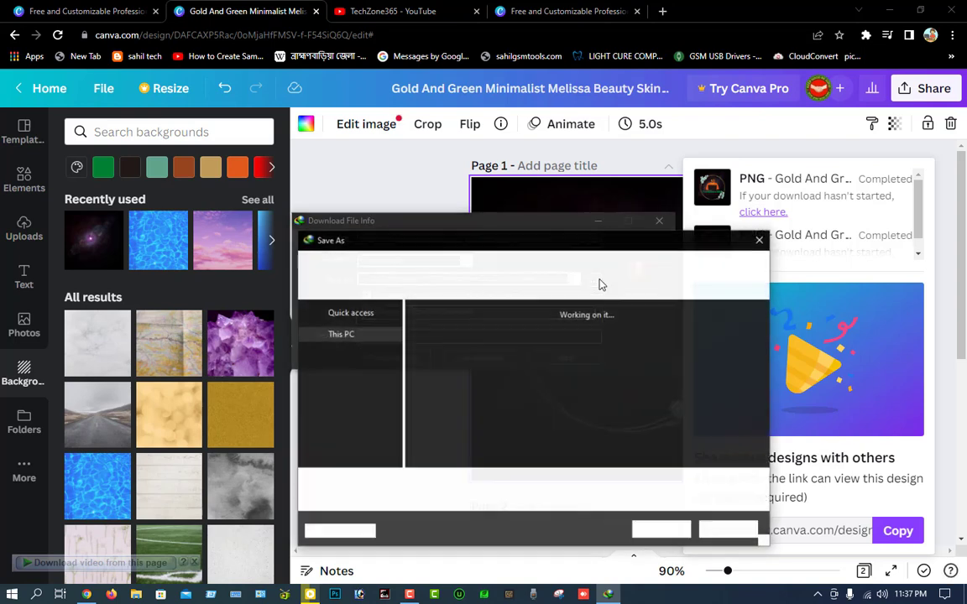
{"action": "left_click", "coordinate": [349, 344]}
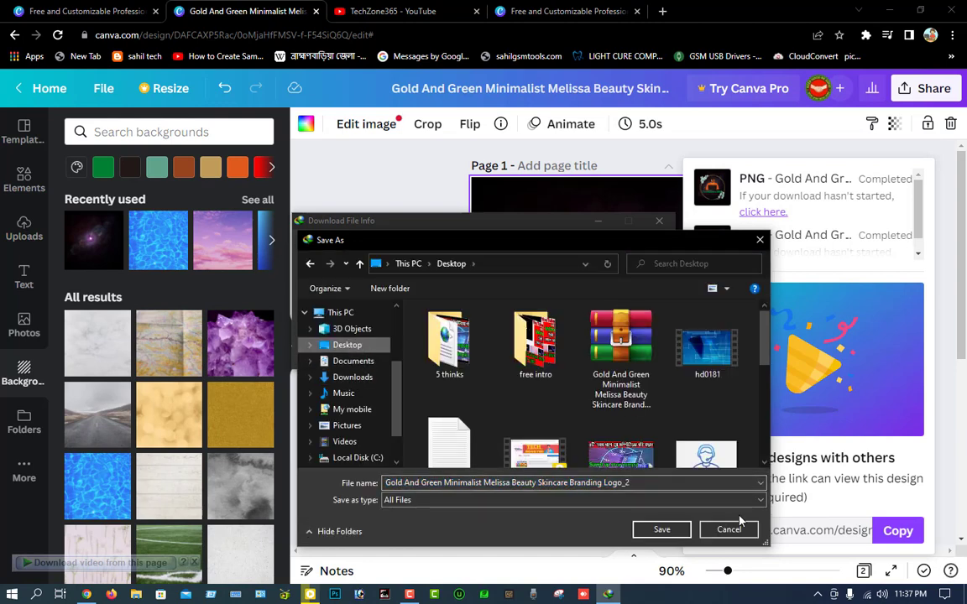
{"action": "left_click", "coordinate": [662, 530]}
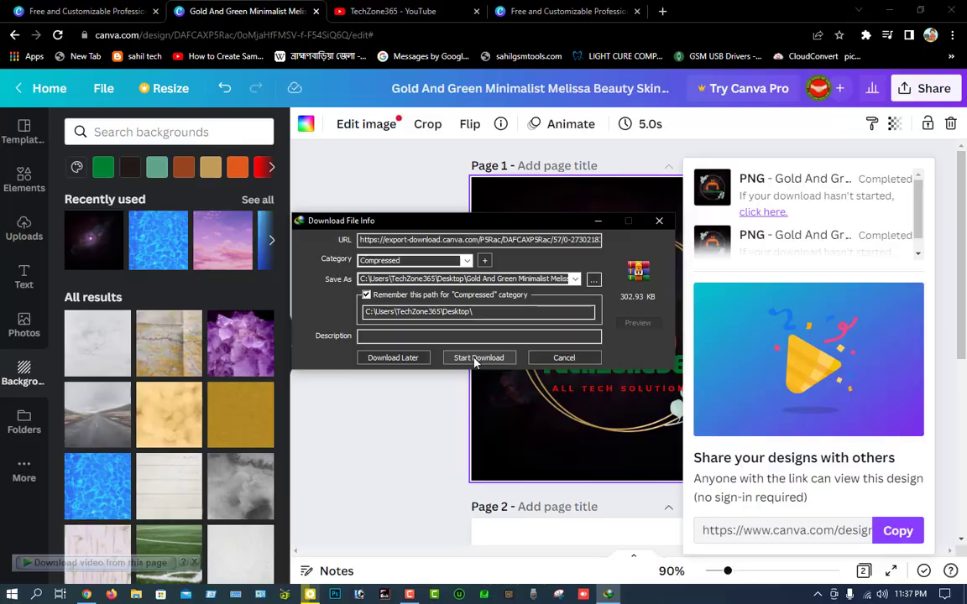
{"action": "left_click", "coordinate": [476, 358]}
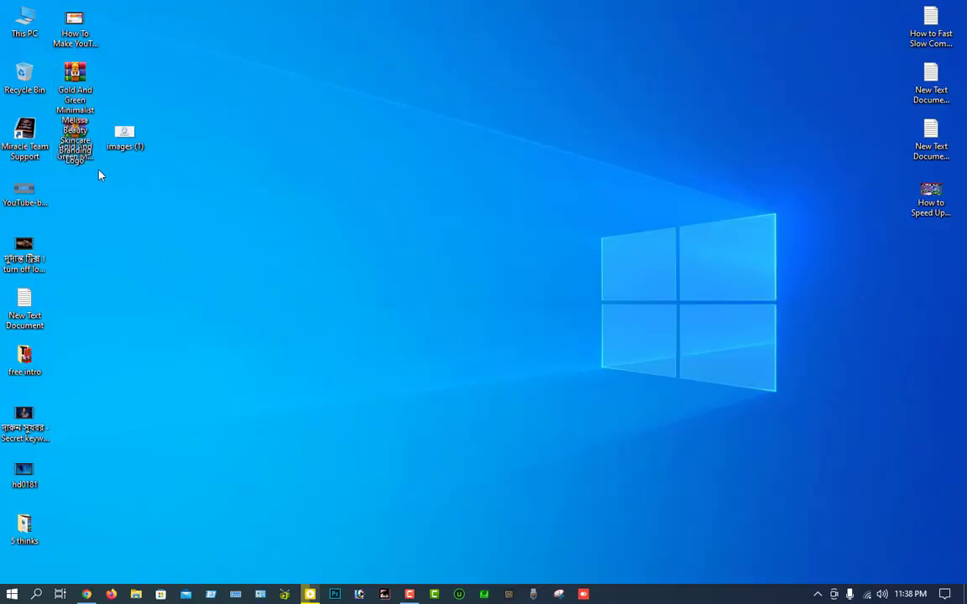
- Refresh the desktop and open the downloaded Gold And Green Minimalist Melissa Beauty Skincare Branding Logo_2.zip archive in WinRAR
{"action": "right_click", "coordinate": [168, 99]}
{"action": "left_click", "coordinate": [213, 135]}
{"action": "double_click", "coordinate": [65, 135]}
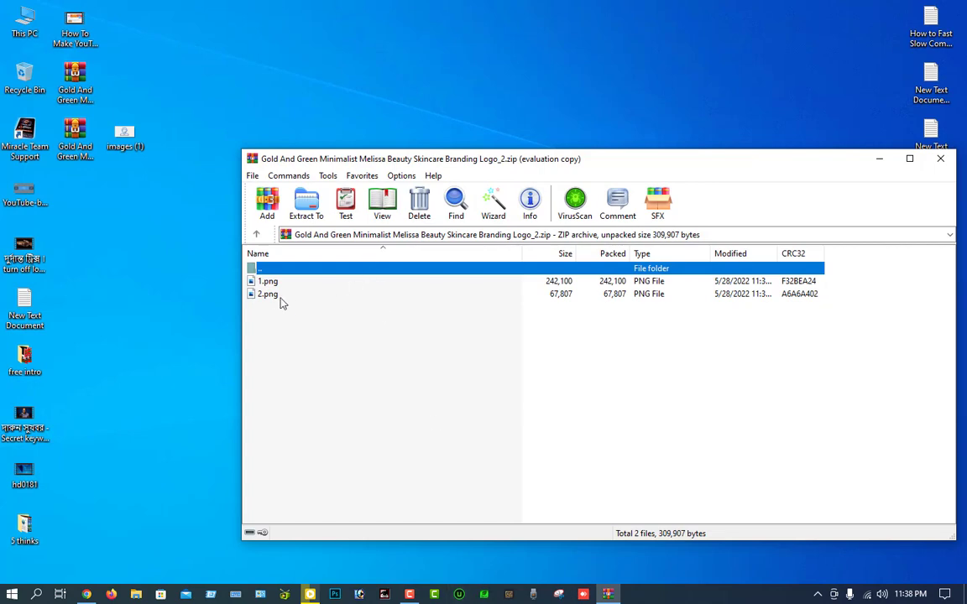
- Preview 2.png from the archive and close it, and view the logo in 1.png in a maximized Photos window
{"action": "double_click", "coordinate": [277, 295]}
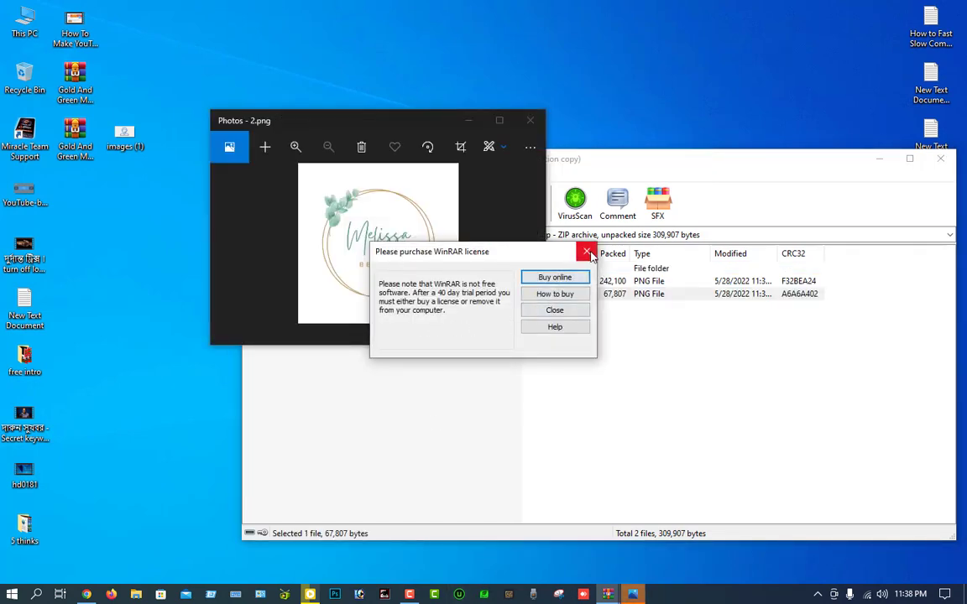
{"action": "left_click", "coordinate": [587, 251]}
{"action": "left_click", "coordinate": [530, 120]}
{"action": "left_click", "coordinate": [306, 329]}
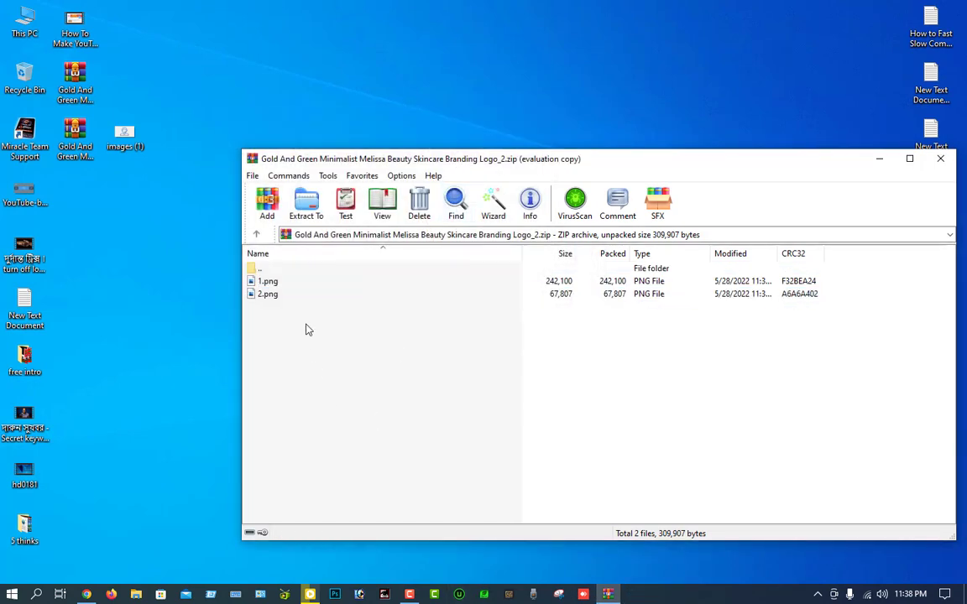
{"action": "double_click", "coordinate": [267, 281]}
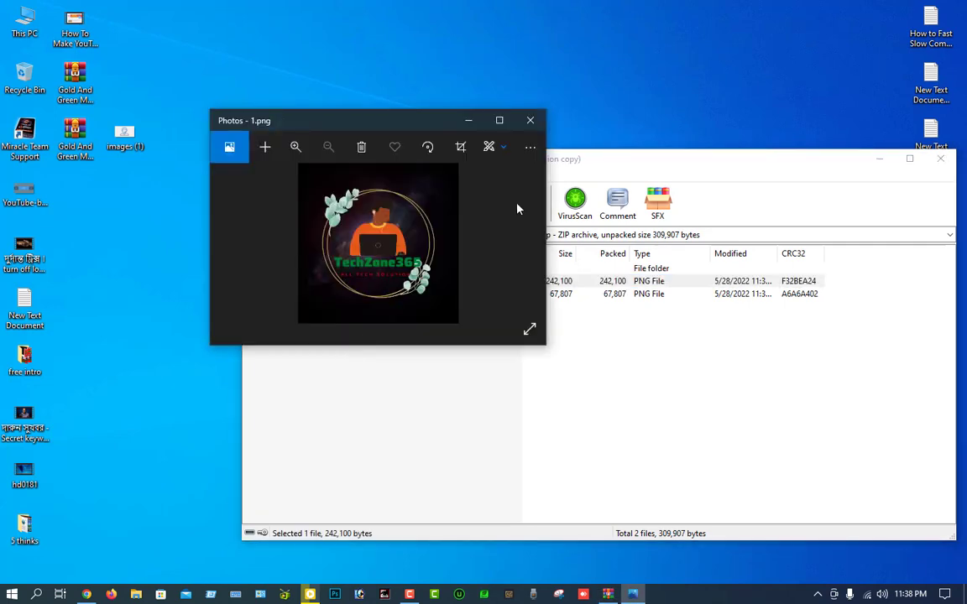
{"action": "left_click", "coordinate": [499, 122]}
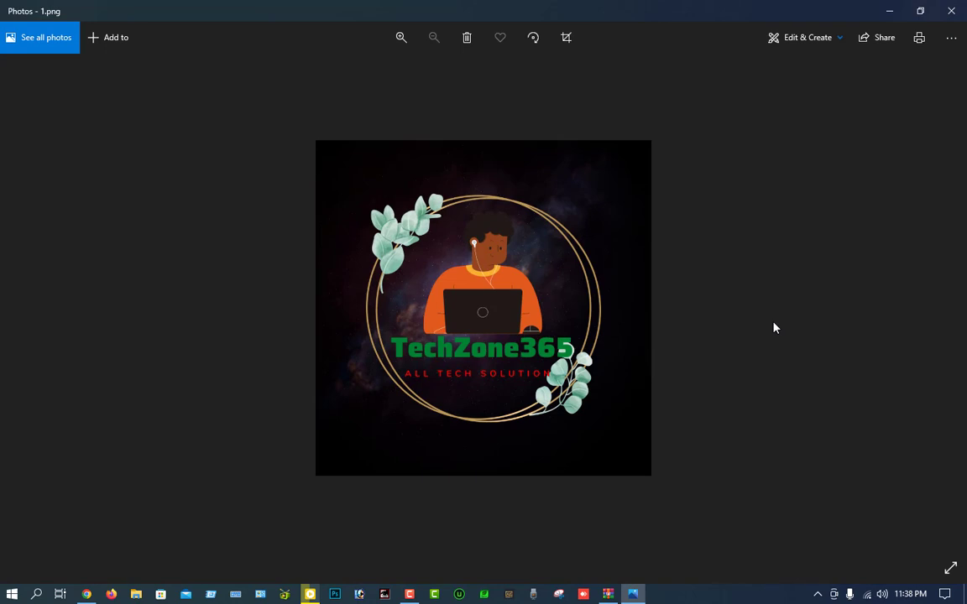